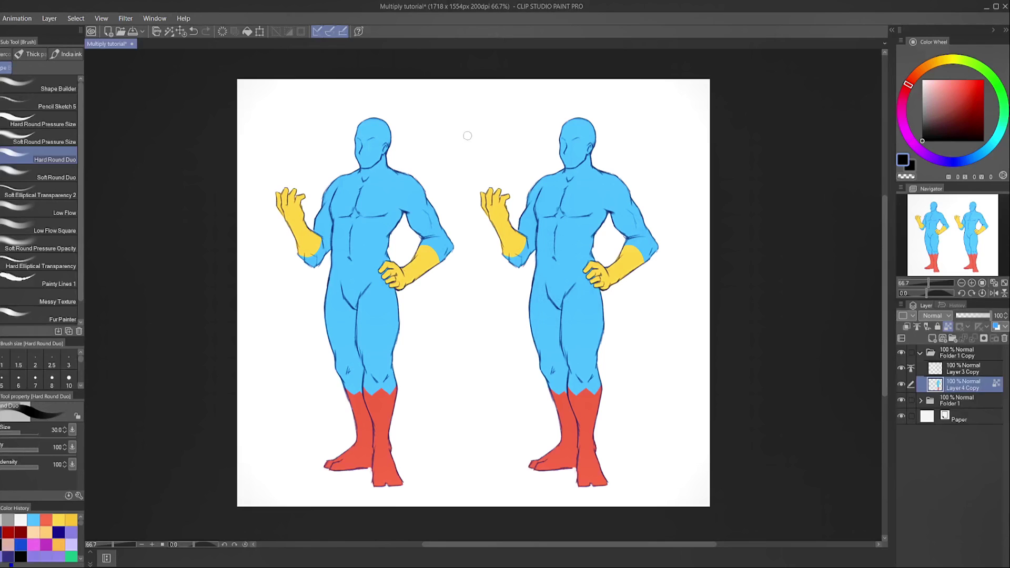
# Add a new layer above the line art in Folder 1 Copy and handwrite "Digital" between the two figures' heads
pyautogui.click(970, 356)
pyautogui.click(932, 338)
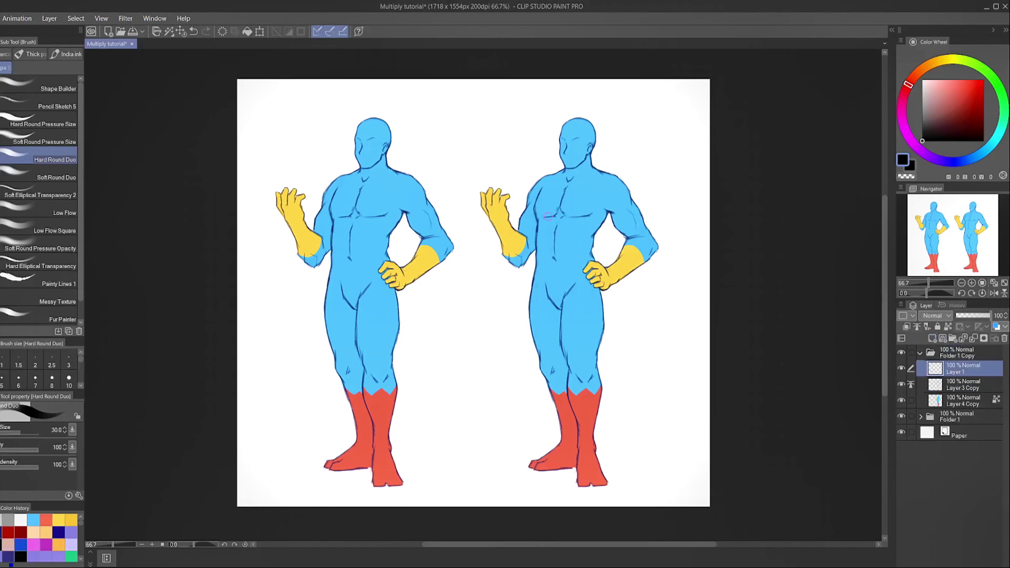
pyautogui.moveTo(412, 119)
pyautogui.mouseDown()
pyautogui.moveTo(420, 139)
pyautogui.moveTo(445, 148)
pyautogui.mouseUp()
pyautogui.moveTo(471, 110)
pyautogui.mouseDown()
pyautogui.moveTo(469, 138)
pyautogui.moveTo(488, 119)
pyautogui.moveTo(507, 135)
pyautogui.mouseUp()
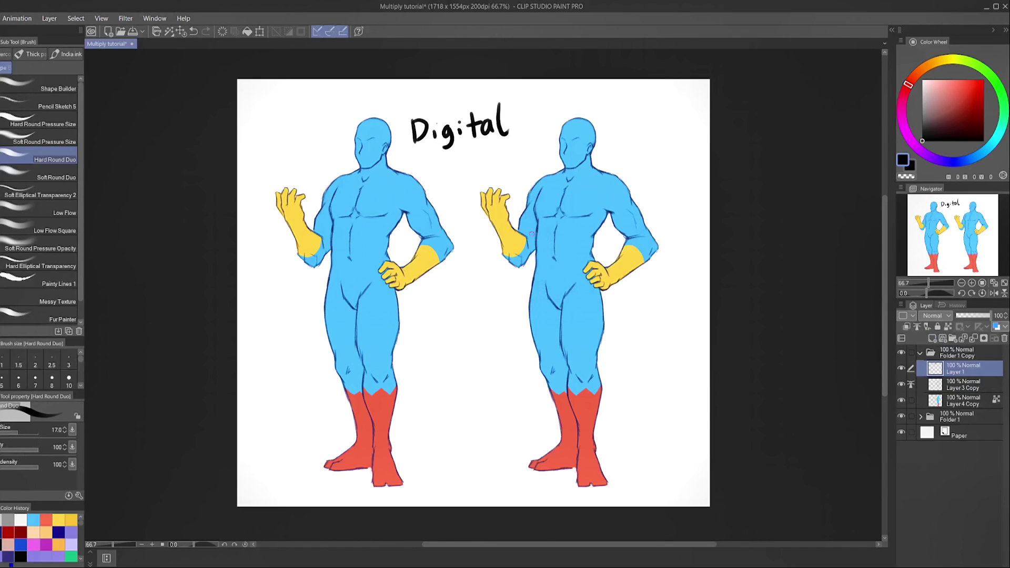
# Erase the handwritten "Digital" from the new layer with the Low Flow Eraser Square
pyautogui.press('e')
pyautogui.moveTo(502, 103); pyautogui.dragTo(502, 150)
pyautogui.moveTo(421, 105)
pyautogui.mouseDown()
pyautogui.moveTo(426, 156)
pyautogui.moveTo(428, 121)
pyautogui.moveTo(433, 147)
pyautogui.moveTo(450, 145)
pyautogui.moveTo(458, 159)
pyautogui.moveTo(464, 112)
pyautogui.moveTo(476, 146)
pyautogui.moveTo(483, 122)
pyautogui.mouseUp()
pyautogui.press(']')
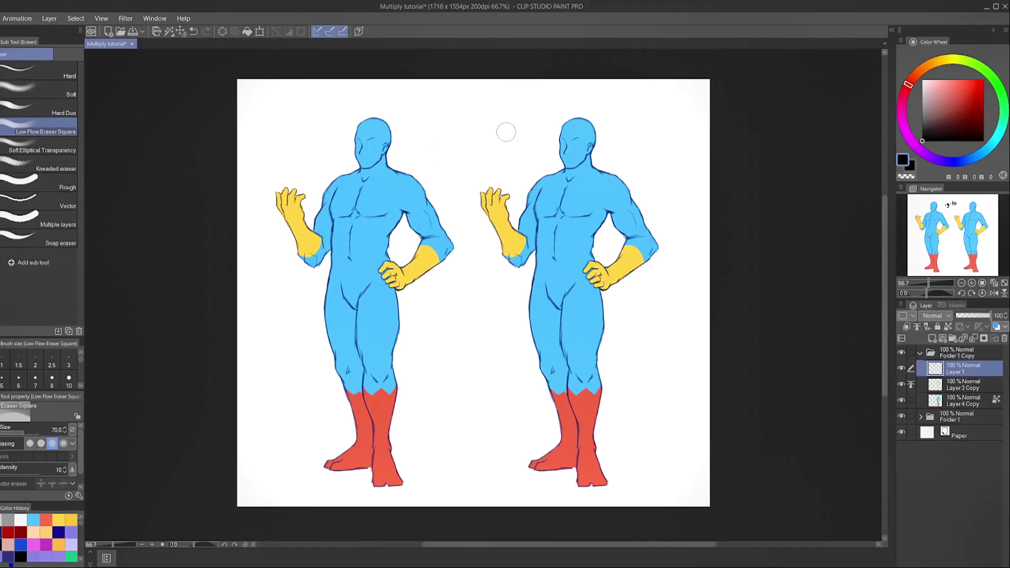
# Draw a curved black arrow pointing upward between the two heads, and undo its strokes
pyautogui.press('b')
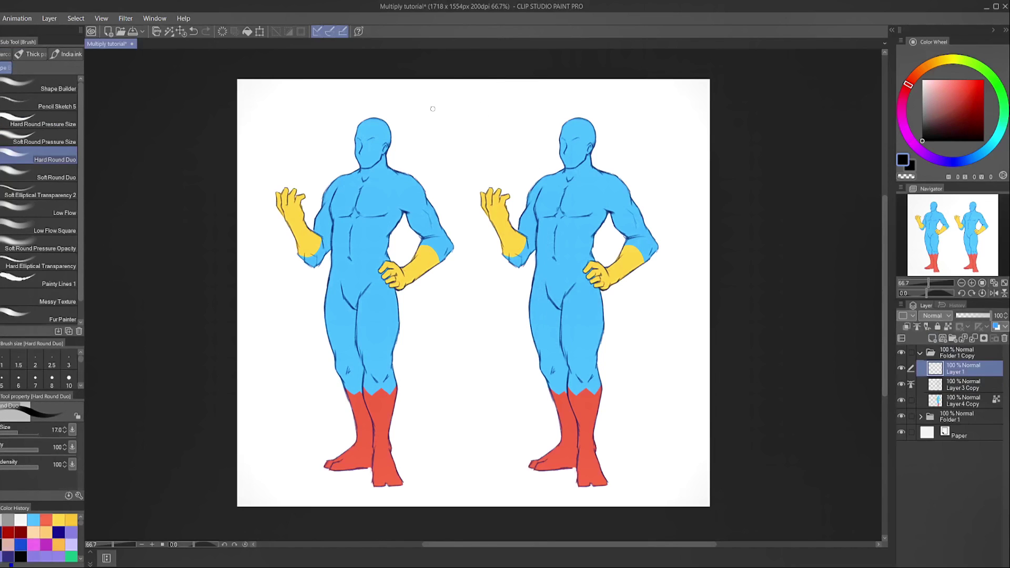
pyautogui.moveTo(445, 163)
pyautogui.mouseDown()
pyautogui.moveTo(471, 110)
pyautogui.moveTo(484, 141)
pyautogui.mouseUp()
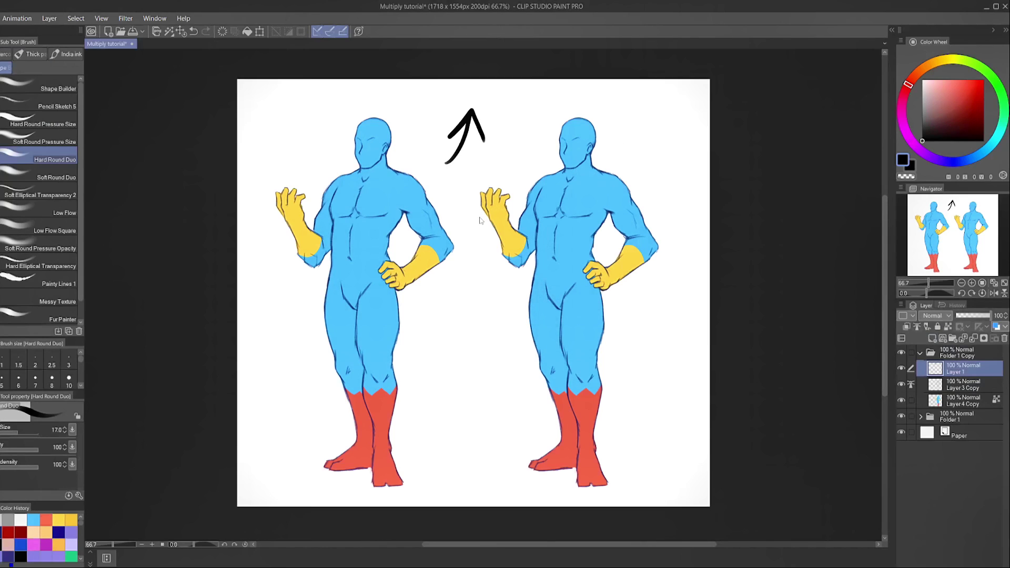
pyautogui.hotkey('ctrl', 'z')
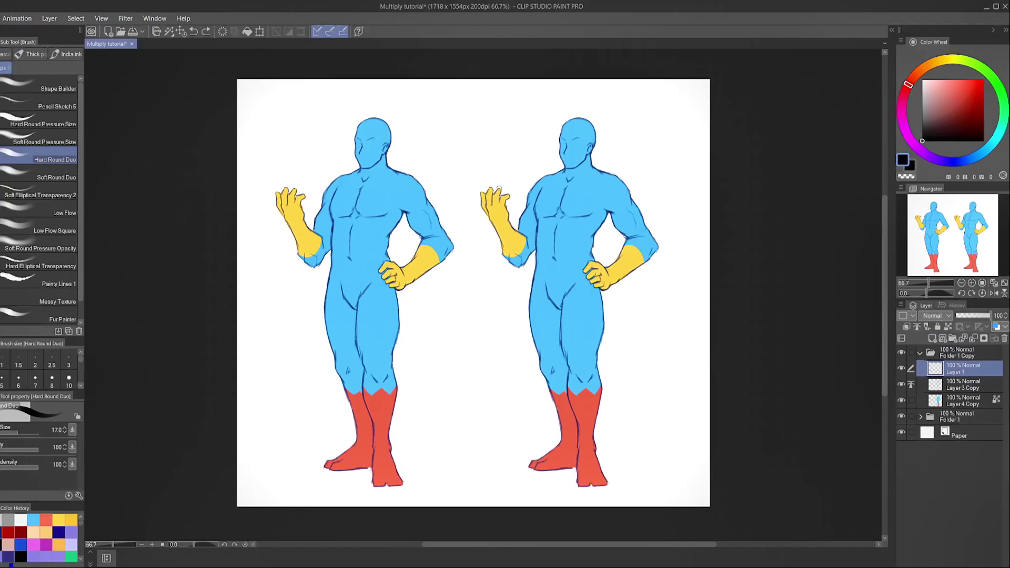
pyautogui.hotkey('ctrl', 'z')
# Erase any leftover marks between the heads and delete the annotation layer
pyautogui.press('e')
pyautogui.moveTo(444, 126)
pyautogui.mouseDown()
pyautogui.moveTo(452, 105)
pyautogui.moveTo(456, 142)
pyautogui.moveTo(463, 117)
pyautogui.mouseUp()
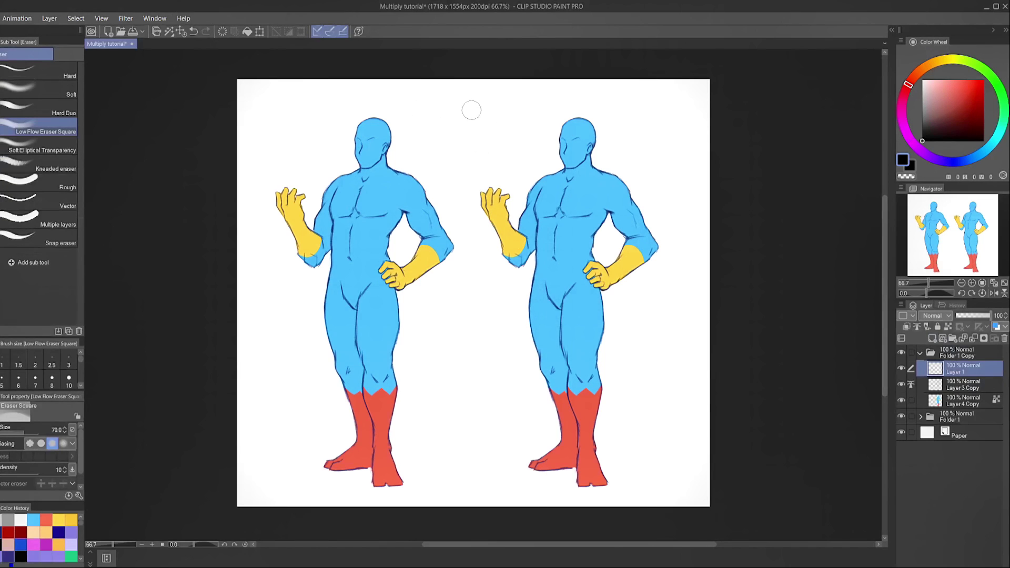
pyautogui.press('b')
pyautogui.click(1004, 339)
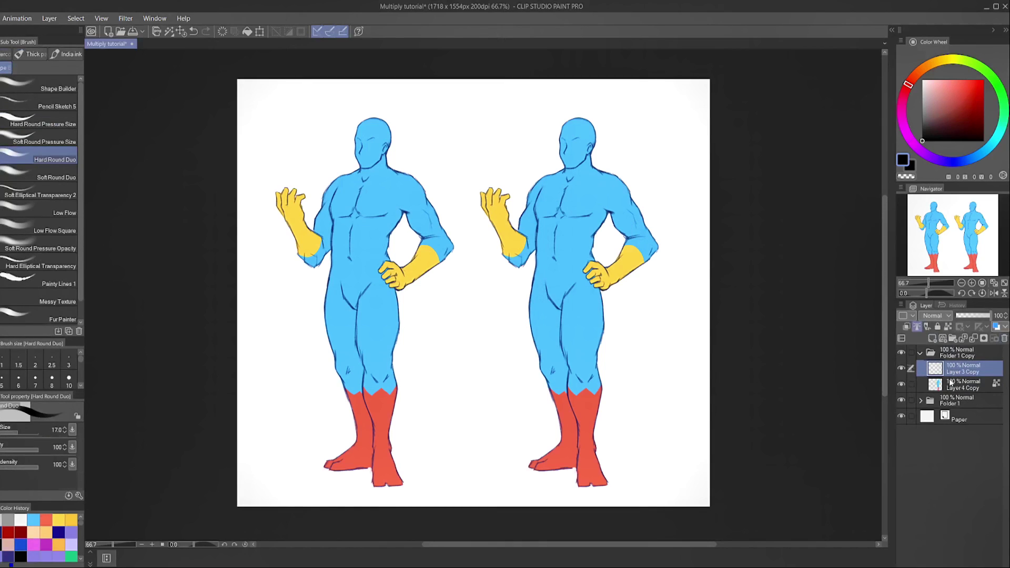
# Toggle the visibility of the line art layer, Layer 3 Copy, to examine the right figure without its lines
pyautogui.click(951, 384)
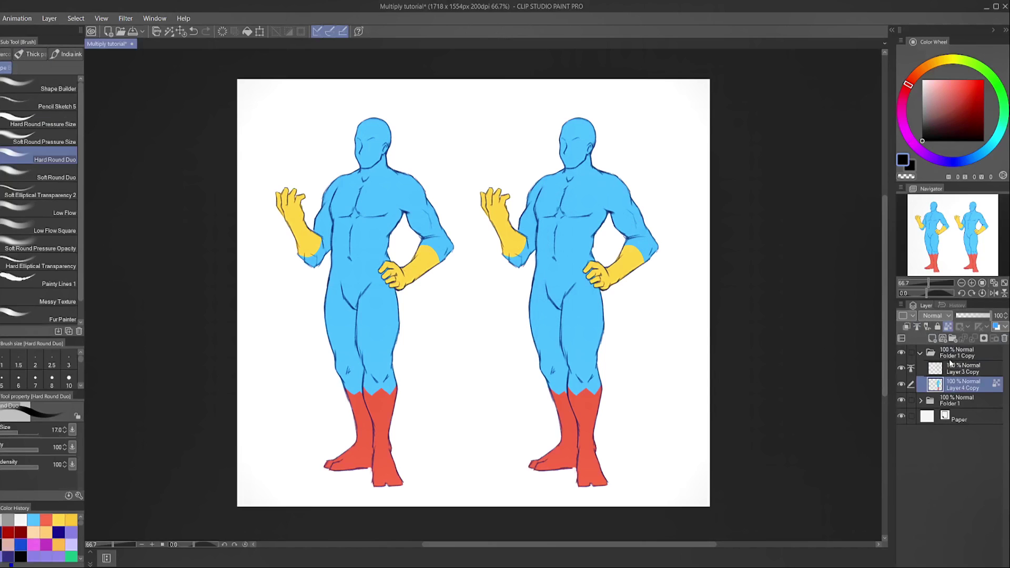
pyautogui.click(902, 370)
pyautogui.click(902, 369)
pyautogui.click(902, 369)
pyautogui.click(902, 370)
pyautogui.click(902, 370)
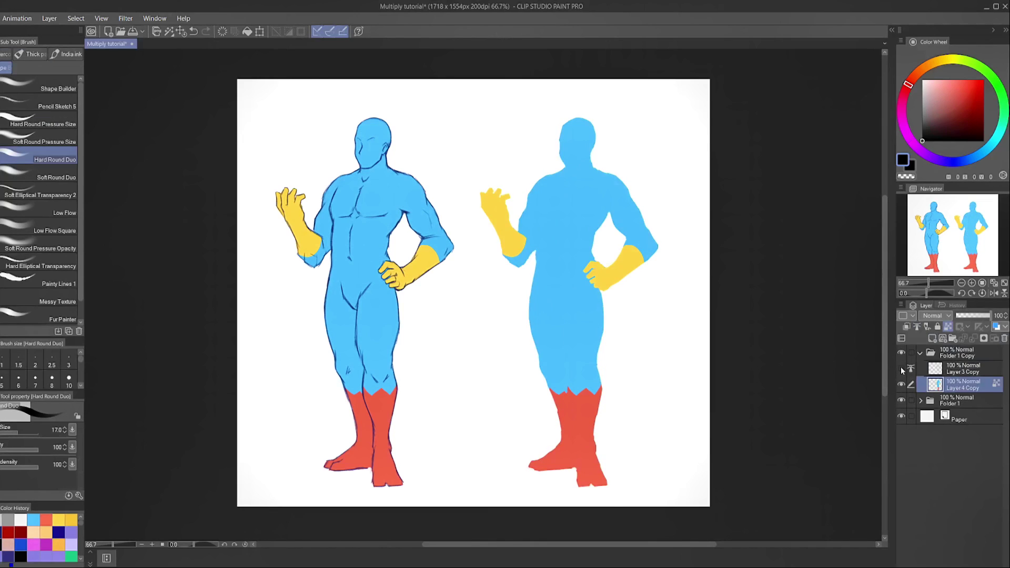
pyautogui.click(902, 370)
# Toggle the visibility of the flat color layer, Layer 4 Copy, to examine the right figure's line art alone
pyautogui.click(901, 385)
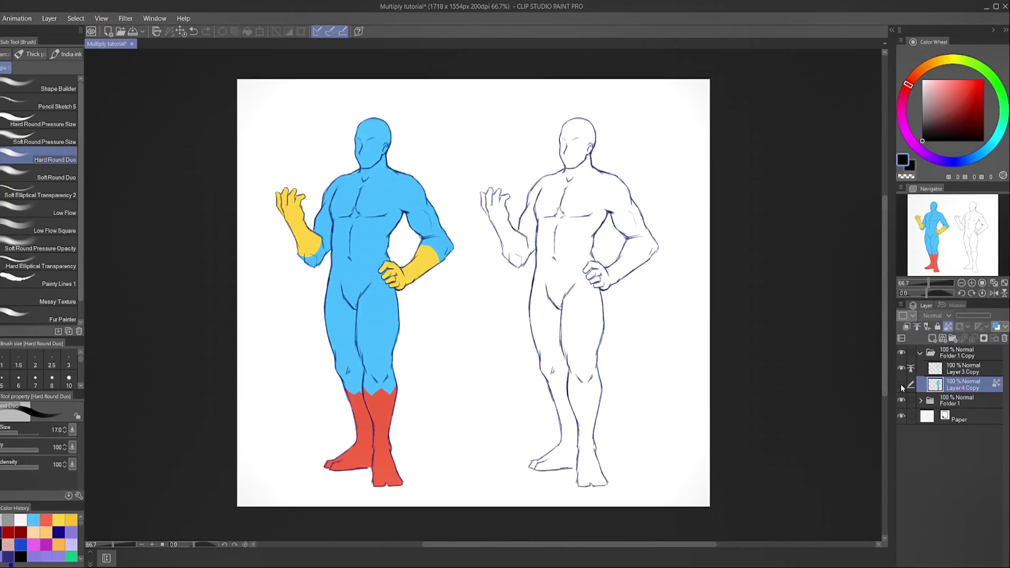
pyautogui.click(901, 386)
pyautogui.click(901, 386)
pyautogui.click(901, 386)
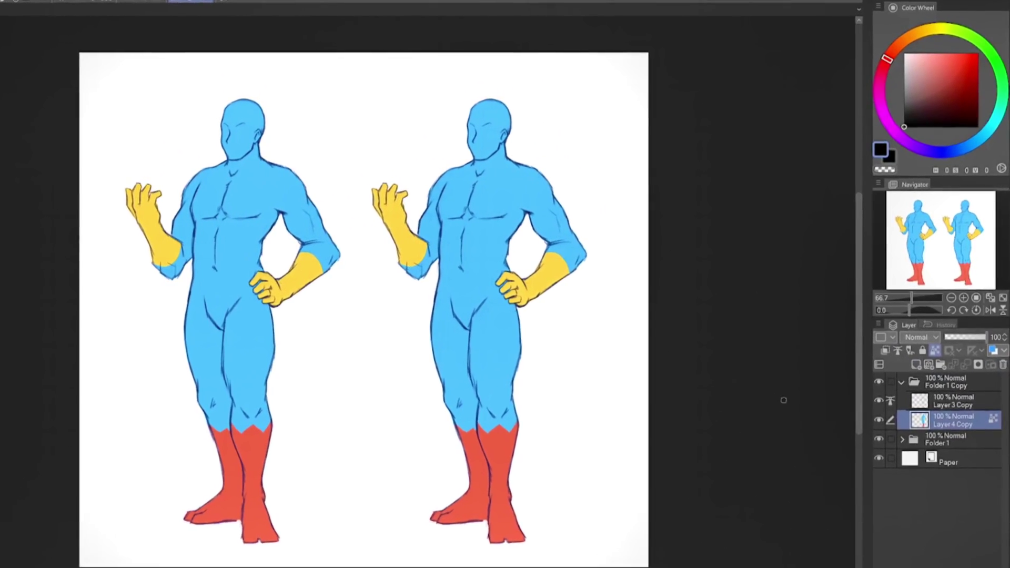
# Add a new layer between Layer 3 Copy and Layer 4 Copy and set its blending mode to Multiply
pyautogui.click(906, 383)
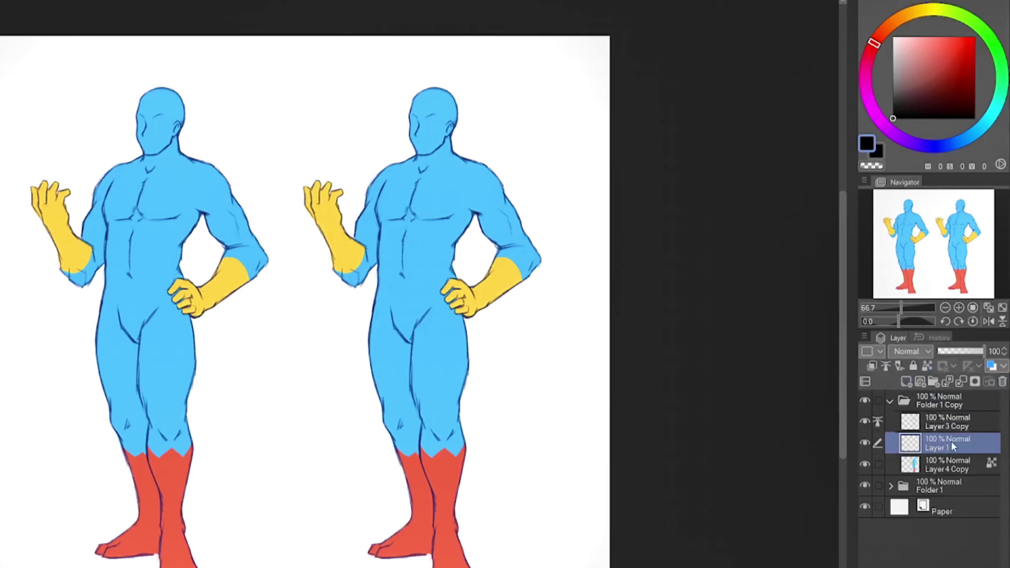
pyautogui.click(945, 426)
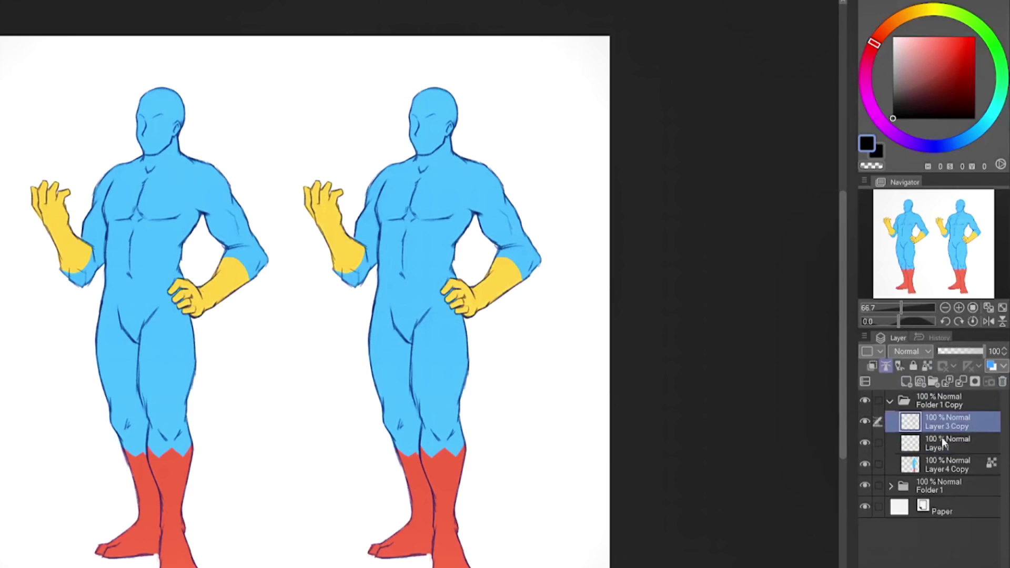
pyautogui.click(940, 470)
pyautogui.click(950, 443)
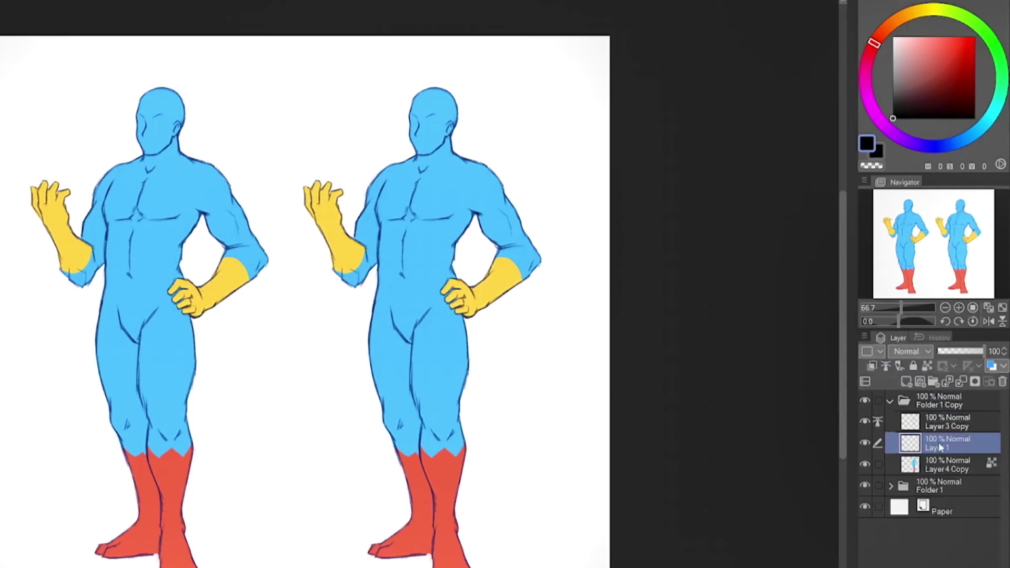
pyautogui.click(920, 352)
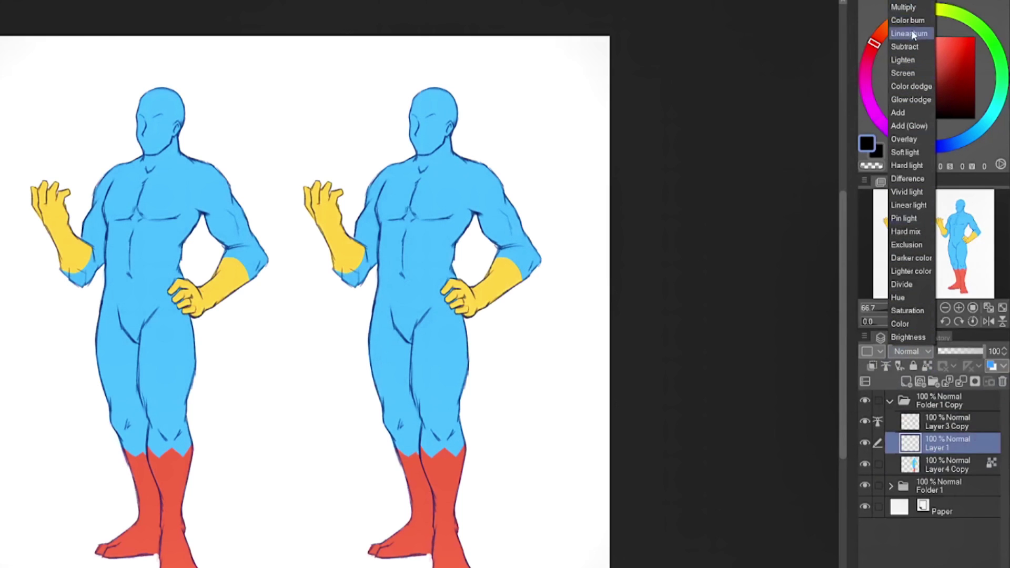
pyautogui.click(916, 8)
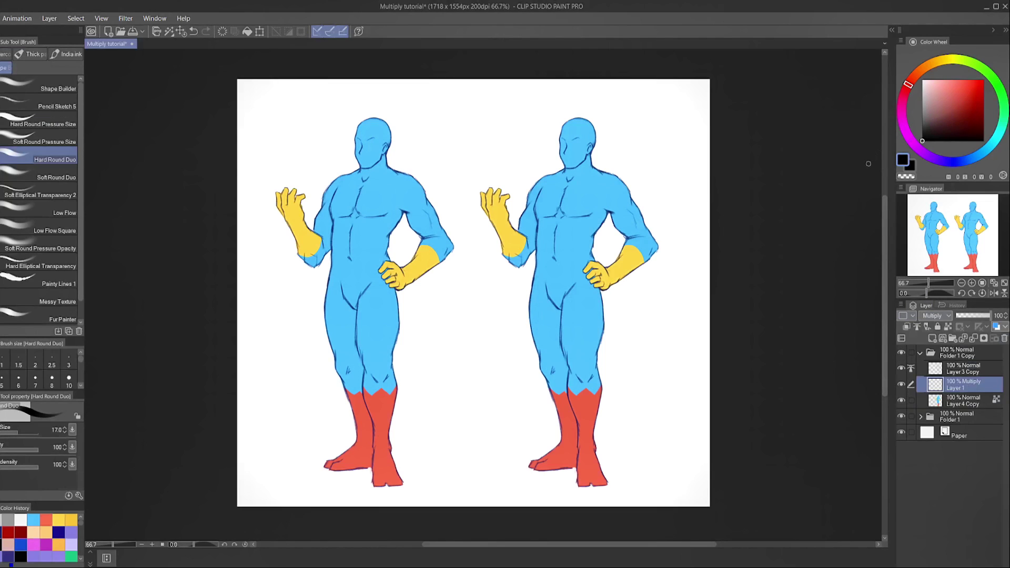
# Paint a large black patch over the right figure's torso on the Multiply layer with a size 60 brush
pyautogui.press(']')
pyautogui.press(']')
pyautogui.press(']')
pyautogui.press(']')
pyautogui.press(']')
pyautogui.press(']')
pyautogui.moveTo(564, 186)
pyautogui.mouseDown()
pyautogui.moveTo(574, 188)
pyautogui.moveTo(549, 239)
pyautogui.moveTo(571, 258)
pyautogui.moveTo(579, 199)
pyautogui.moveTo(571, 192)
pyautogui.moveTo(564, 270)
pyautogui.mouseUp()
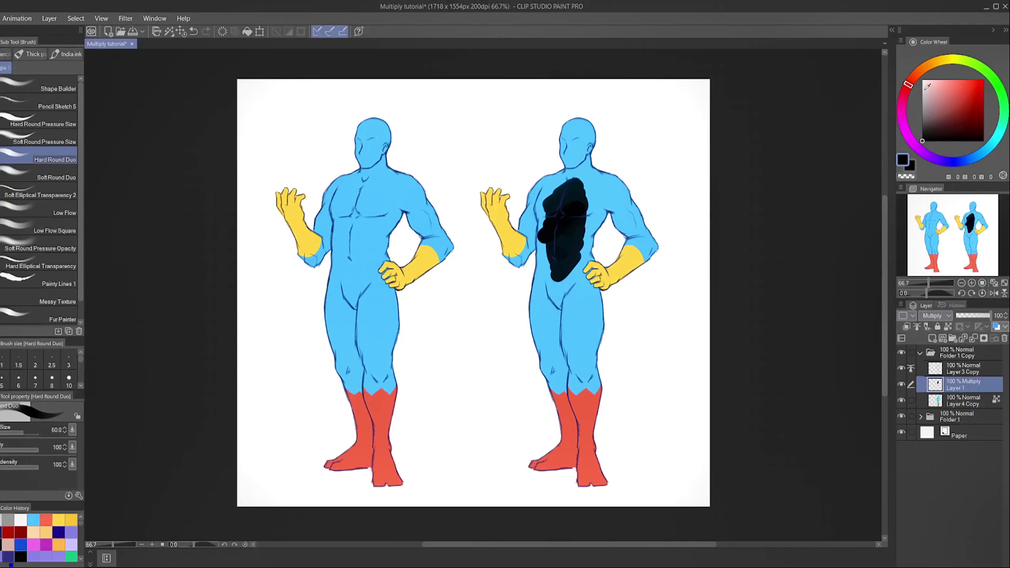
# Paint a white patch on the right figure's thigh on the Multiply layer with a size 50 brush
pyautogui.moveTo(934, 94); pyautogui.dragTo(921, 79)
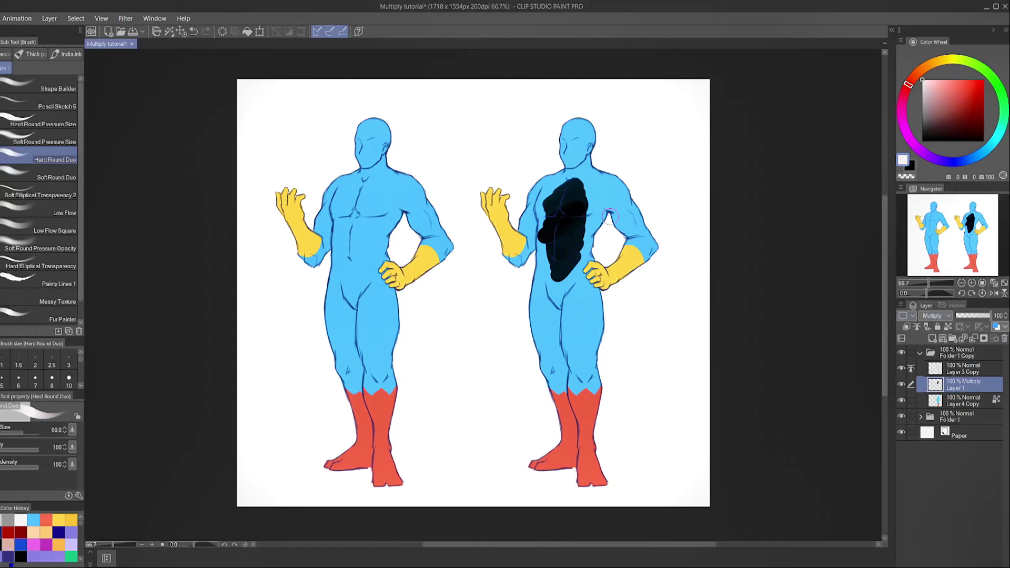
pyautogui.press('[')
pyautogui.moveTo(586, 312)
pyautogui.mouseDown()
pyautogui.moveTo(582, 348)
pyautogui.moveTo(582, 336)
pyautogui.mouseUp()
# Switch Layer 1's blending mode to Normal to compare the painted patches, and set it back to Multiply
pyautogui.click(938, 316)
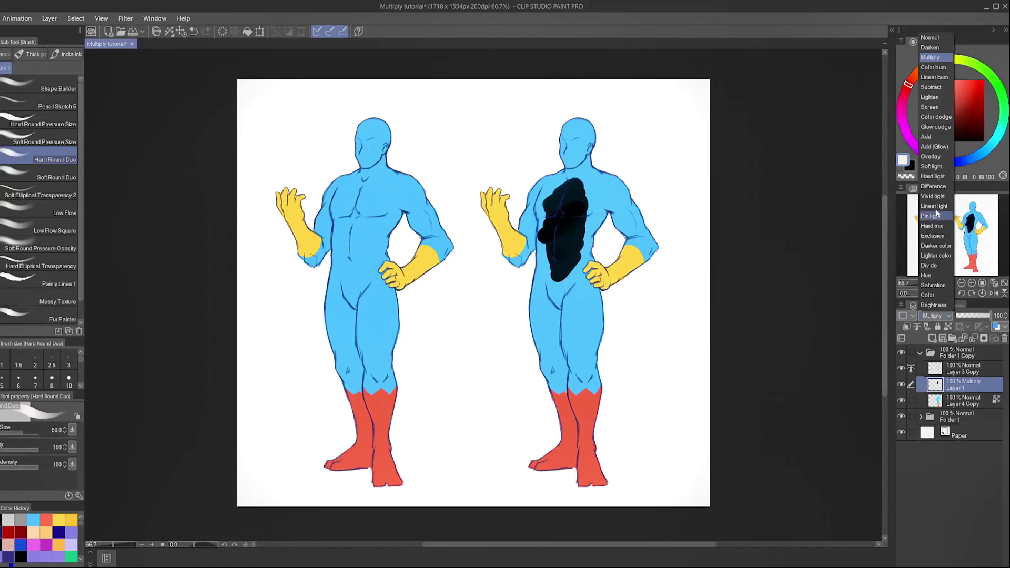
pyautogui.click(930, 38)
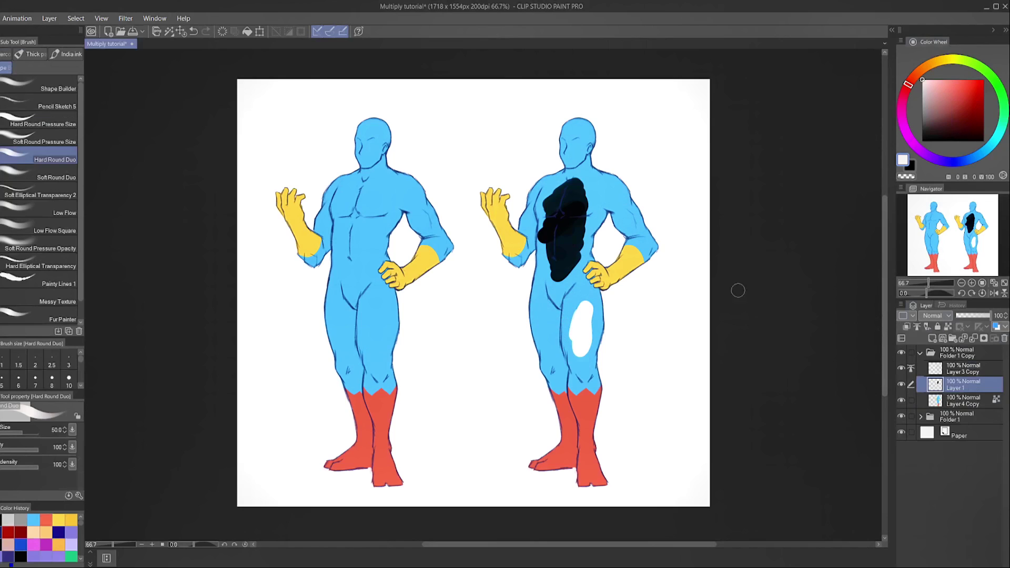
pyautogui.click(934, 315)
pyautogui.click(940, 59)
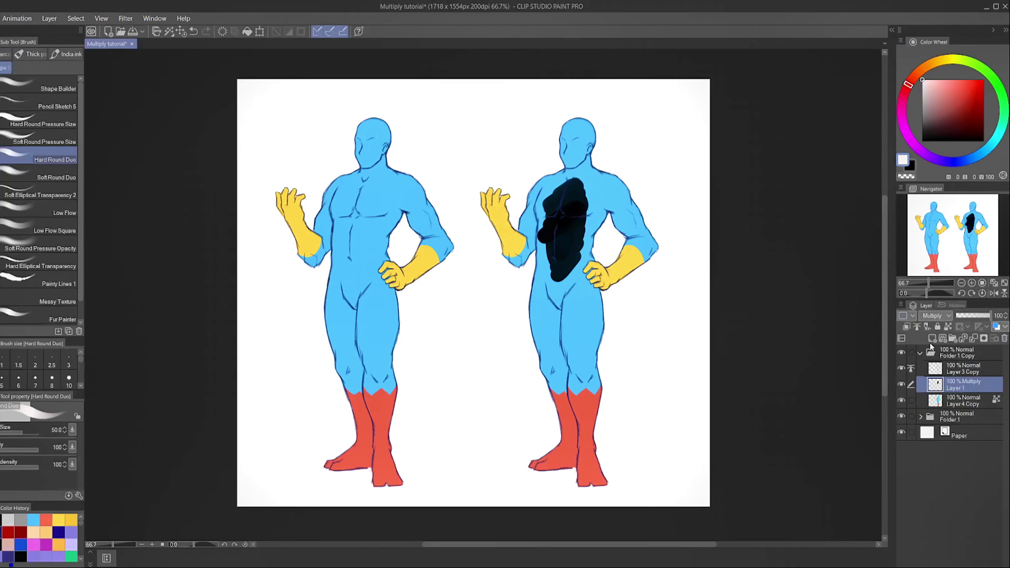
# Add a new layer at the top of Folder 1 Copy and handwrite "Brighter" in black with a size 8 brush
pyautogui.click(945, 353)
pyautogui.click(931, 340)
pyautogui.click(923, 141)
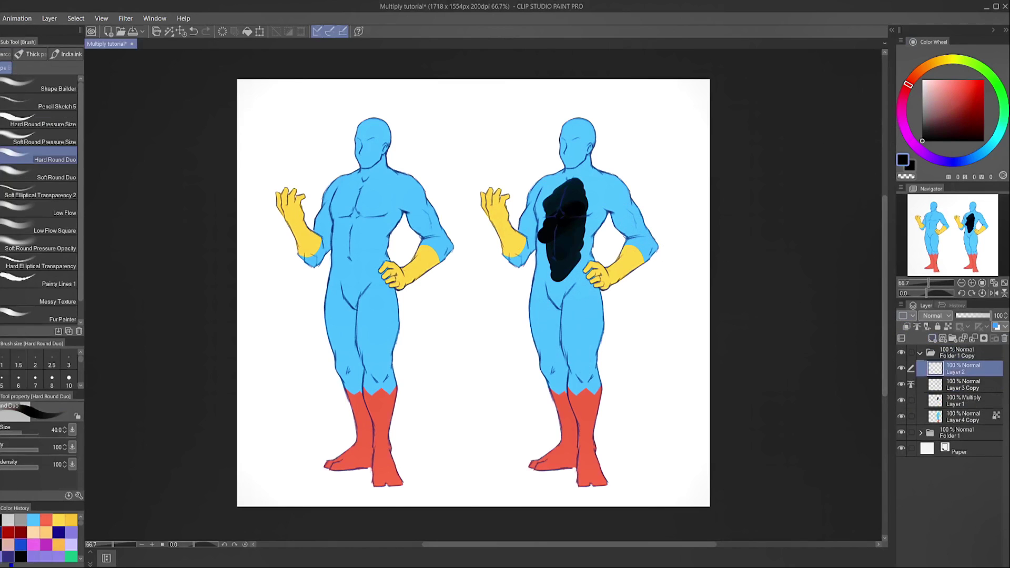
pyautogui.click(52, 380)
pyautogui.moveTo(415, 121)
pyautogui.mouseDown()
pyautogui.moveTo(414, 104)
pyautogui.moveTo(416, 122)
pyautogui.moveTo(461, 119)
pyautogui.moveTo(454, 125)
pyautogui.mouseUp()
pyautogui.moveTo(465, 98); pyautogui.dragTo(476, 103)
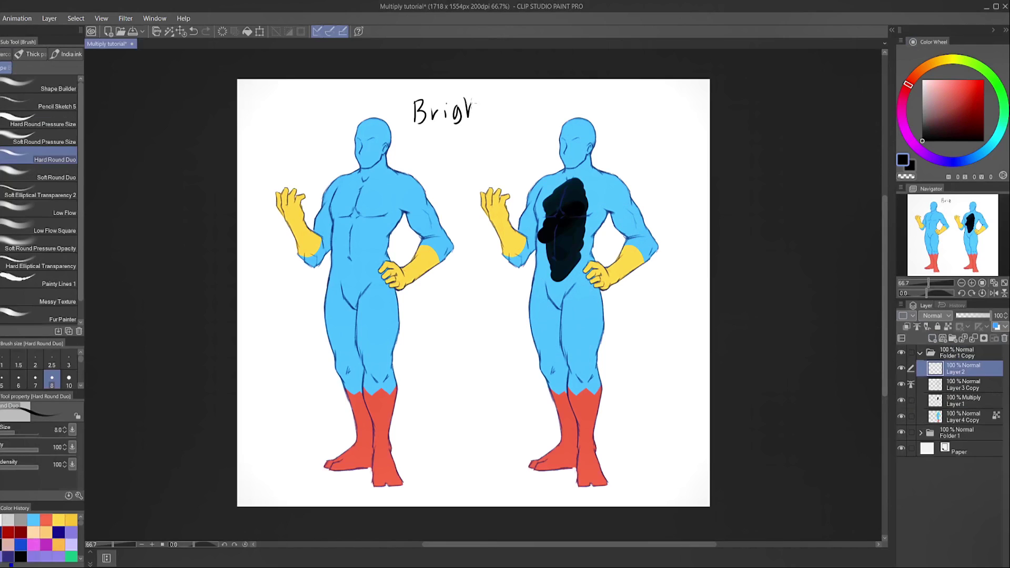
# Handwrite "= Hidden" beneath the word "Brighter" between the two heads
pyautogui.moveTo(450, 142); pyautogui.dragTo(459, 141)
pyautogui.moveTo(448, 147); pyautogui.dragTo(479, 150)
pyautogui.moveTo(485, 141)
pyautogui.mouseDown()
pyautogui.moveTo(485, 150)
pyautogui.moveTo(498, 127)
pyautogui.moveTo(502, 145)
pyautogui.mouseUp()
pyautogui.moveTo(507, 126)
pyautogui.mouseDown()
pyautogui.moveTo(507, 147)
pyautogui.moveTo(522, 146)
pyautogui.mouseUp()
pyautogui.moveTo(524, 134); pyautogui.dragTo(534, 147)
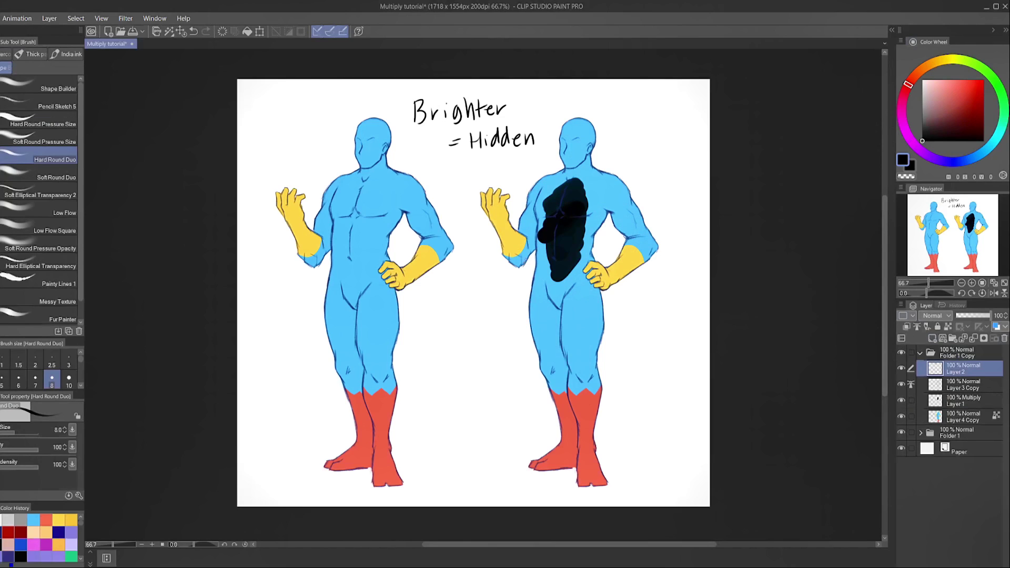
# Clear the Multiply layer and paint a mid-gray patch over the right figure's chest with a size 70 brush
pyautogui.click(964, 401)
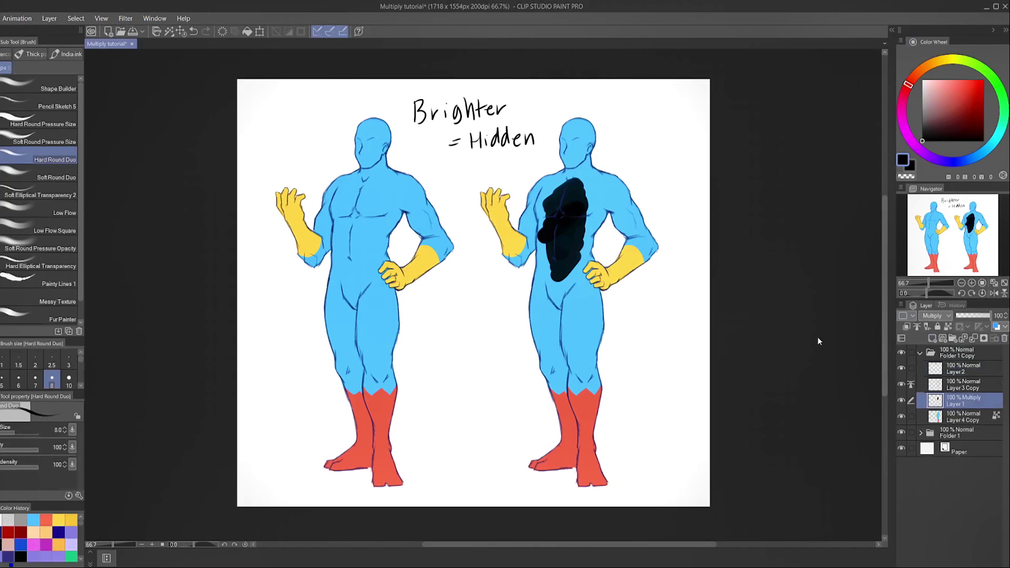
pyautogui.press('Delete')
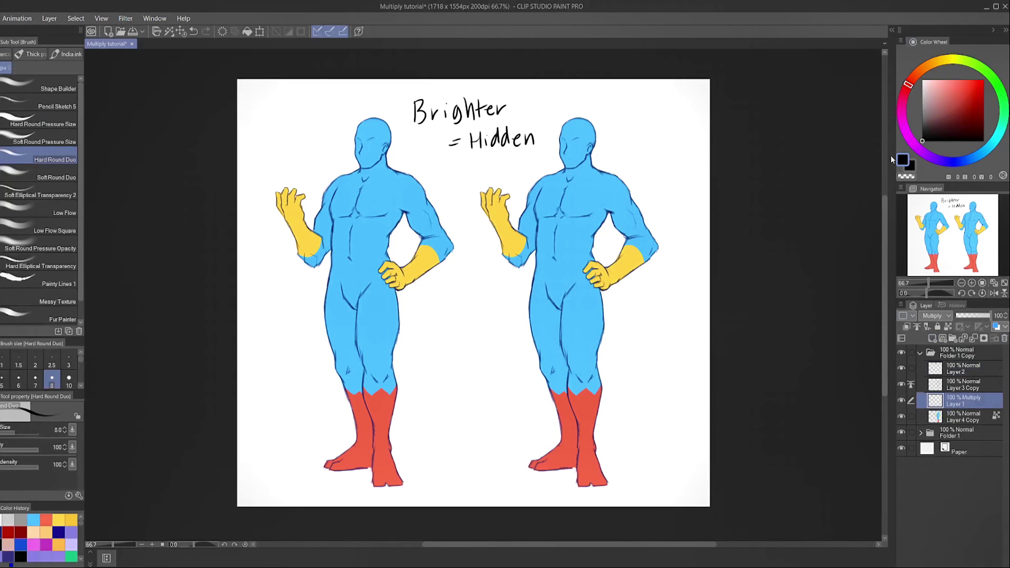
pyautogui.click(922, 108)
pyautogui.press(']')
pyautogui.press(']')
pyautogui.press(']')
pyautogui.press(']')
pyautogui.press(']')
pyautogui.press(']')
pyautogui.press(']')
pyautogui.press(']')
pyautogui.press(']')
pyautogui.press(']')
pyautogui.press(']')
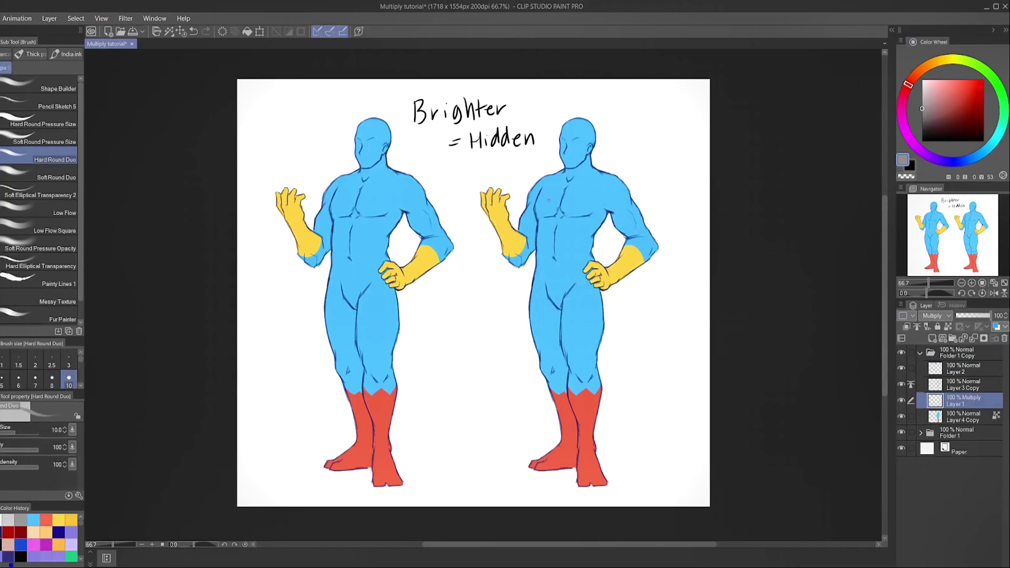
pyautogui.moveTo(574, 204)
pyautogui.mouseDown()
pyautogui.moveTo(571, 195)
pyautogui.moveTo(550, 213)
pyautogui.moveTo(565, 242)
pyautogui.moveTo(556, 224)
pyautogui.moveTo(566, 203)
pyautogui.moveTo(576, 213)
pyautogui.moveTo(570, 199)
pyautogui.moveTo(583, 202)
pyautogui.moveTo(546, 211)
pyautogui.mouseUp()
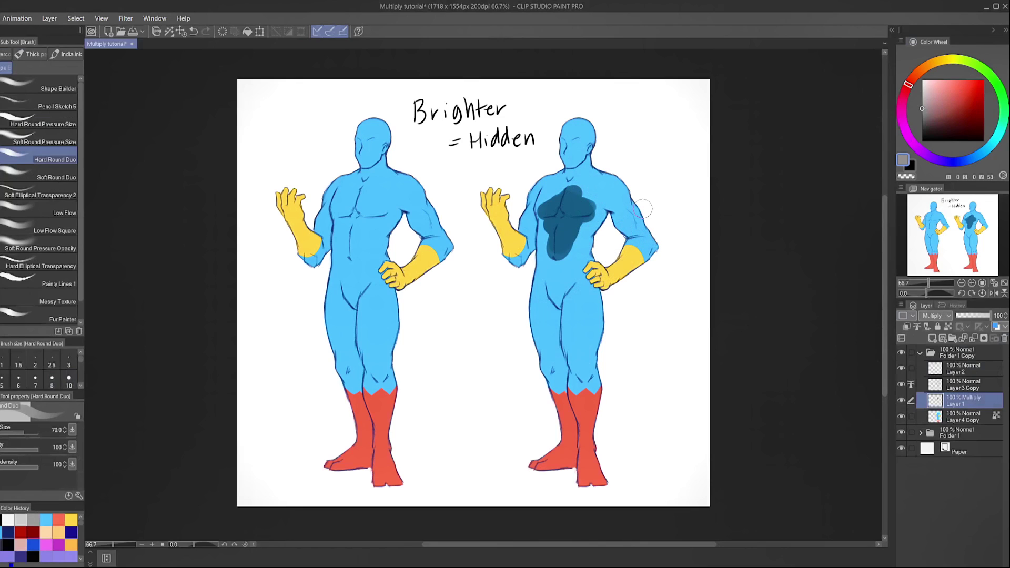
# Erase the gray patch from the right figure's chest using the Hard Duo eraser at size 80
pyautogui.press('e')
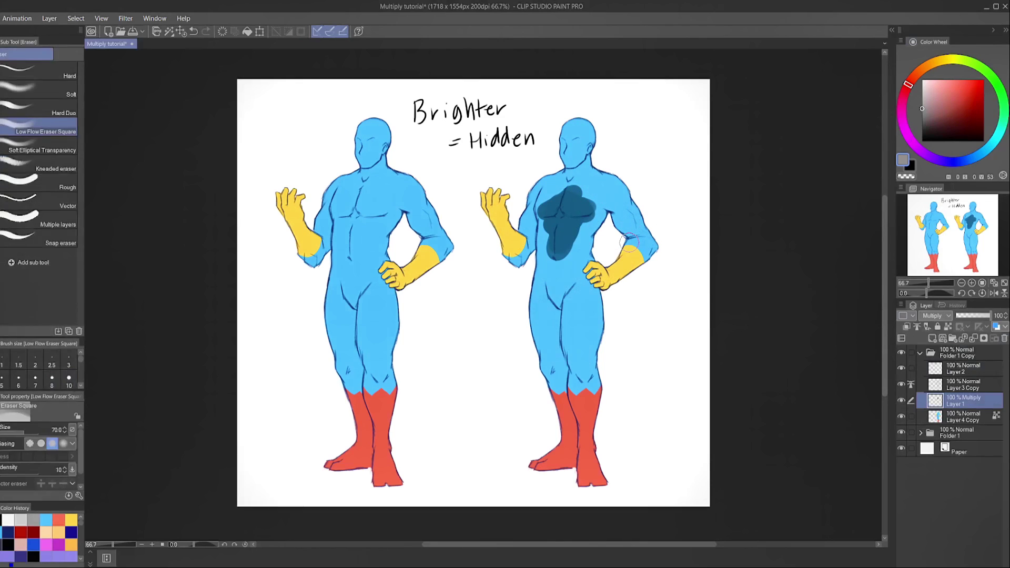
pyautogui.click(47, 109)
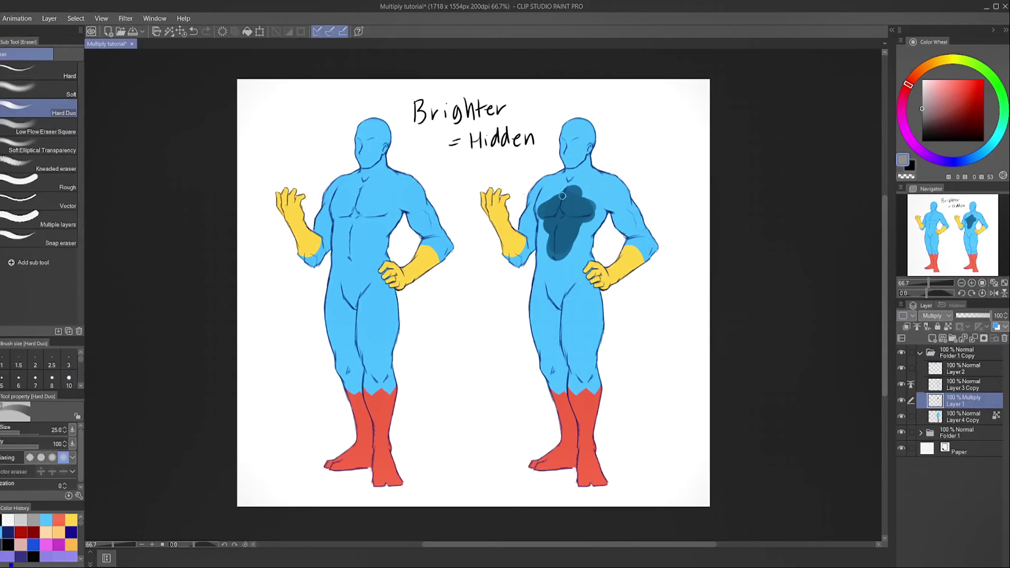
pyautogui.press(']')
pyautogui.press(']')
pyautogui.press(']')
pyautogui.press(']')
pyautogui.press(']')
pyautogui.moveTo(549, 210)
pyautogui.mouseDown()
pyautogui.moveTo(539, 262)
pyautogui.moveTo(571, 216)
pyautogui.mouseUp()
pyautogui.moveTo(551, 252); pyautogui.dragTo(591, 196)
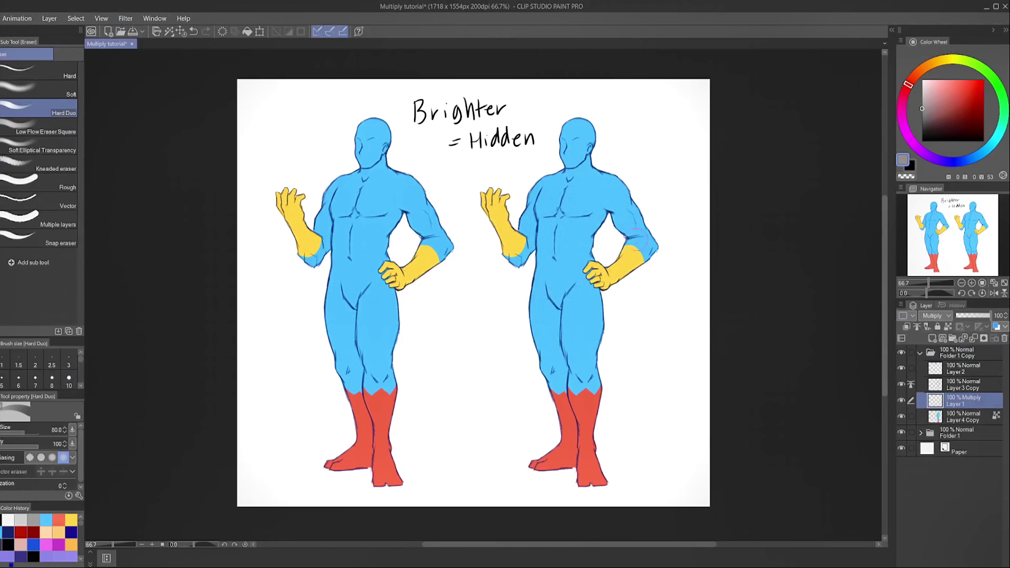
# Paint gray shadows on the right figure's raised arm and along the lower edge of the chest with a size 20 brush
pyautogui.press('b')
pyautogui.press('[')
pyautogui.moveTo(534, 217); pyautogui.dragTo(530, 240)
pyautogui.hotkey('ctrl', 'z')
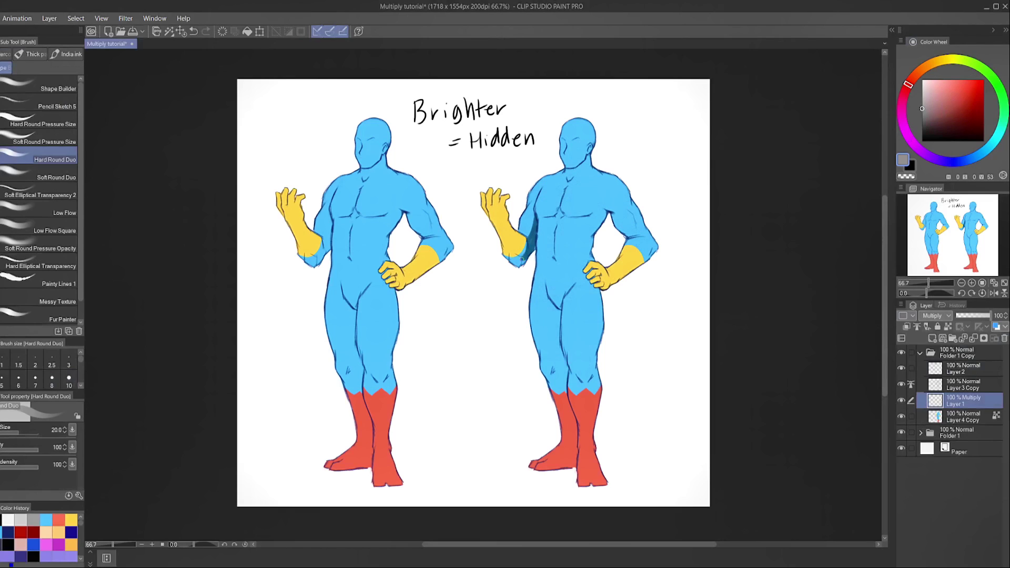
pyautogui.moveTo(517, 265); pyautogui.dragTo(522, 262)
pyautogui.moveTo(536, 212); pyautogui.dragTo(557, 206)
pyautogui.moveTo(563, 201)
pyautogui.mouseDown()
pyautogui.moveTo(590, 213)
pyautogui.moveTo(570, 210)
pyautogui.mouseUp()
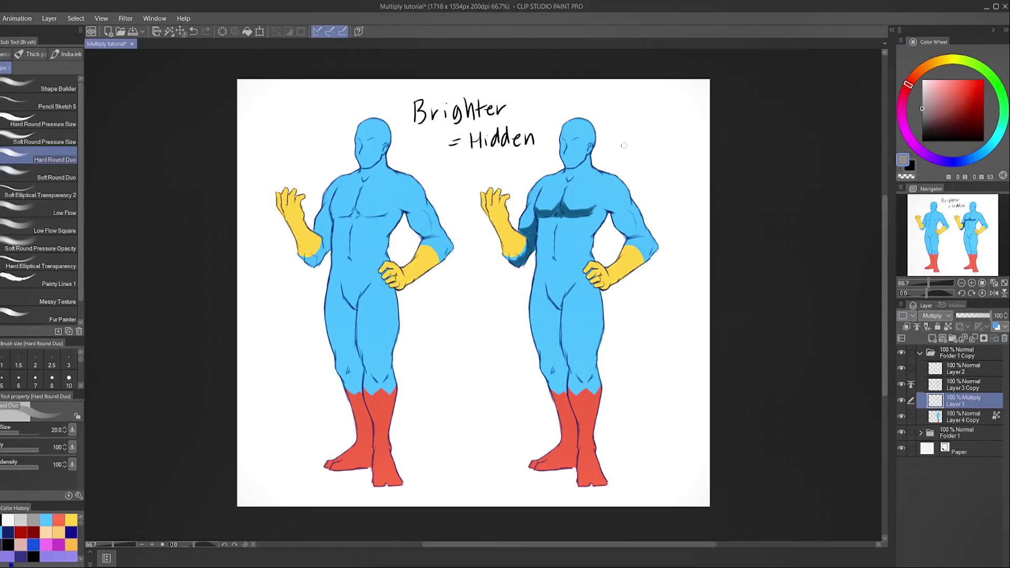
# Draw a mark in the empty area beside the right figure's head and undo it
pyautogui.moveTo(641, 103)
pyautogui.mouseDown()
pyautogui.moveTo(613, 158)
pyautogui.moveTo(643, 138)
pyautogui.moveTo(638, 166)
pyautogui.moveTo(664, 155)
pyautogui.mouseUp()
pyautogui.hotkey('ctrl', 'z')
pyautogui.hotkey('ctrl', 'z')
# Add shading strokes to the right figure's chest and the arm on the hip, and erase all the shading on the Multiply layer
pyautogui.moveTo(559, 212); pyautogui.dragTo(557, 211)
pyautogui.moveTo(541, 218); pyautogui.dragTo(555, 216)
pyautogui.moveTo(614, 211); pyautogui.dragTo(630, 232)
pyautogui.press('e')
pyautogui.moveTo(519, 208)
pyautogui.mouseDown()
pyautogui.moveTo(522, 275)
pyautogui.moveTo(561, 205)
pyautogui.moveTo(600, 165)
pyautogui.moveTo(587, 222)
pyautogui.moveTo(634, 221)
pyautogui.mouseUp()
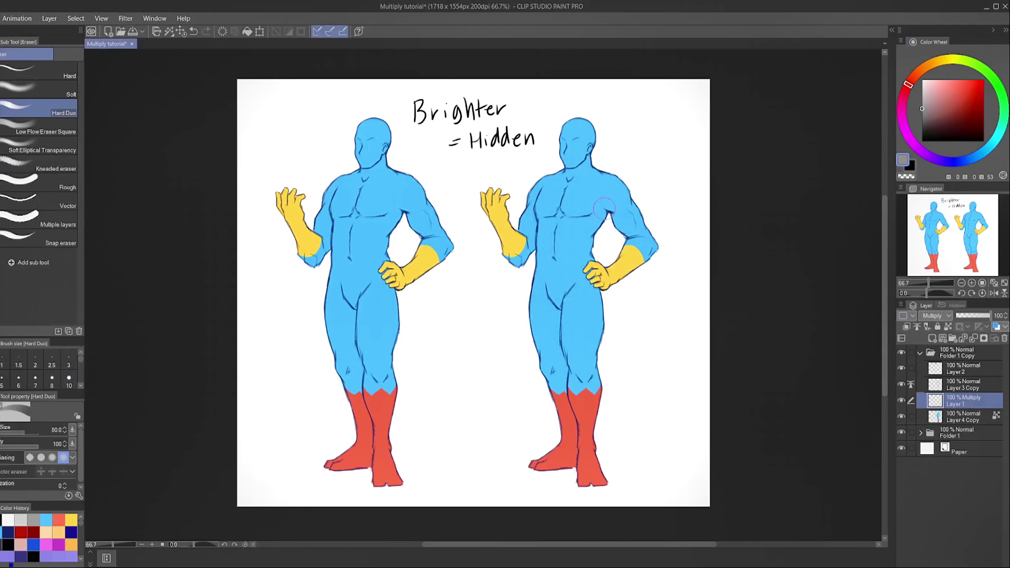
# Paint gray shadows on the right figure's raised arm, elbow and glove using the Hard Round Duo brush at size 20
pyautogui.press('b')
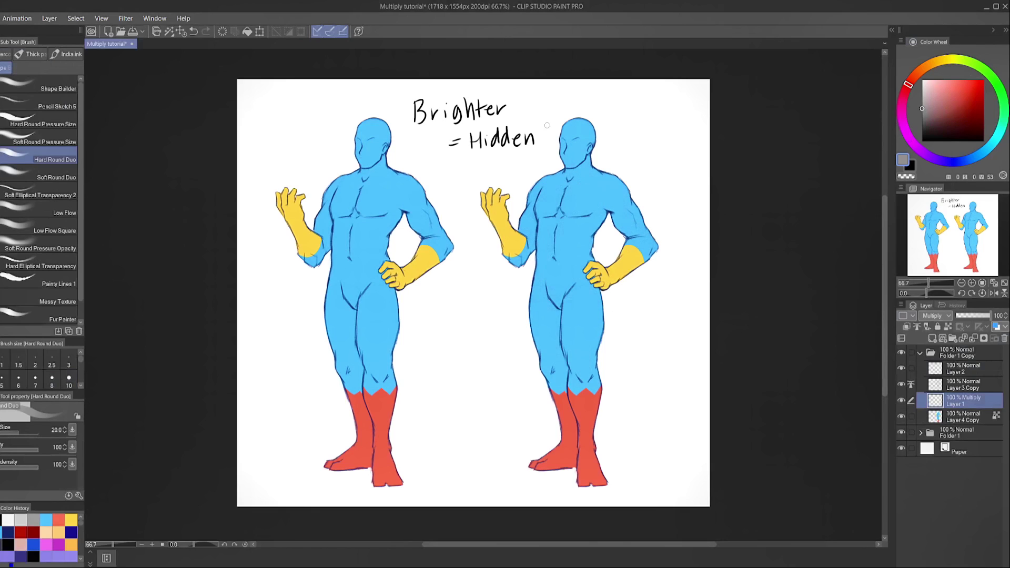
pyautogui.moveTo(535, 213); pyautogui.dragTo(531, 240)
pyautogui.moveTo(533, 240); pyautogui.dragTo(528, 255)
pyautogui.scroll(6, 557, 229)
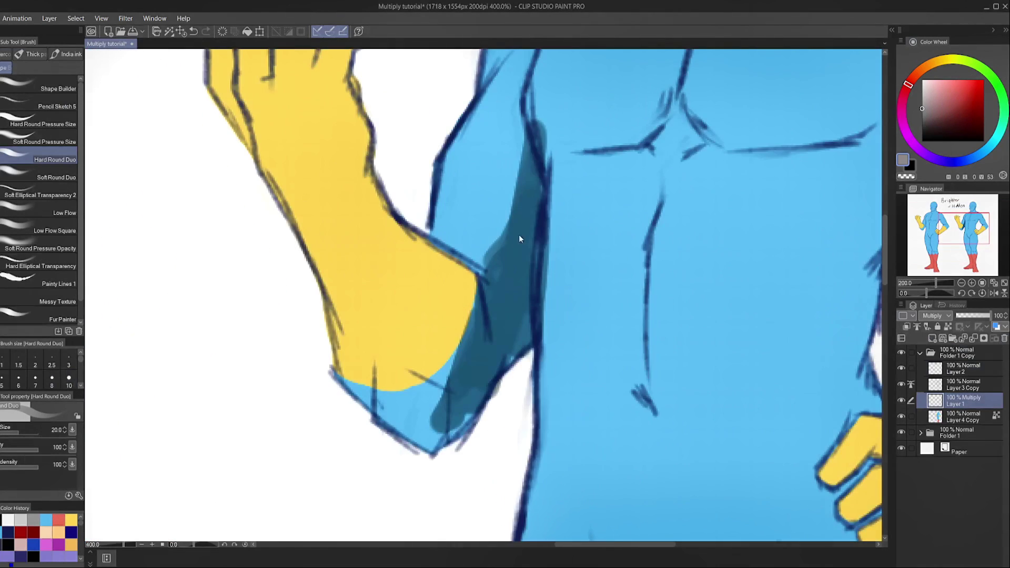
pyautogui.scroll(-2, 522, 251)
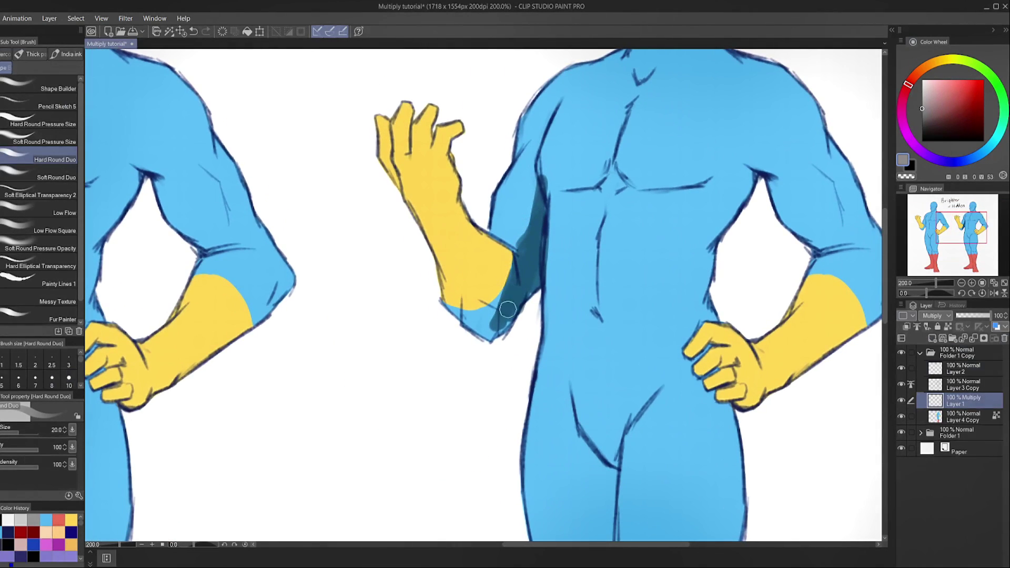
pyautogui.moveTo(514, 297)
pyautogui.mouseDown()
pyautogui.moveTo(487, 312)
pyautogui.moveTo(457, 282)
pyautogui.moveTo(488, 318)
pyautogui.moveTo(436, 248)
pyautogui.moveTo(479, 305)
pyautogui.moveTo(456, 305)
pyautogui.moveTo(450, 285)
pyautogui.moveTo(489, 334)
pyautogui.moveTo(457, 303)
pyautogui.moveTo(454, 272)
pyautogui.moveTo(407, 193)
pyautogui.moveTo(492, 309)
pyautogui.moveTo(518, 277)
pyautogui.mouseUp()
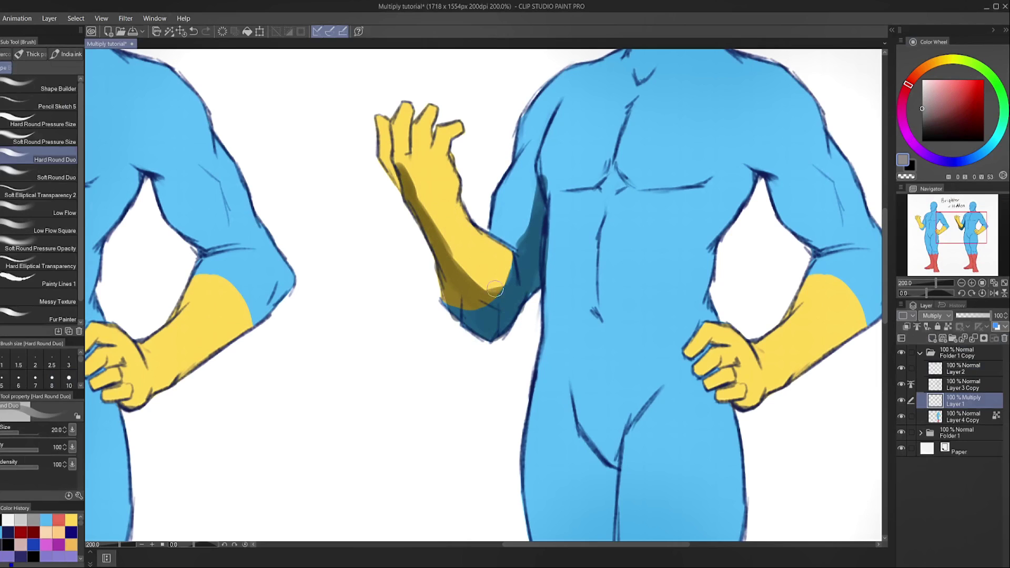
pyautogui.moveTo(498, 292)
pyautogui.mouseDown()
pyautogui.moveTo(448, 250)
pyautogui.moveTo(474, 278)
pyautogui.mouseUp()
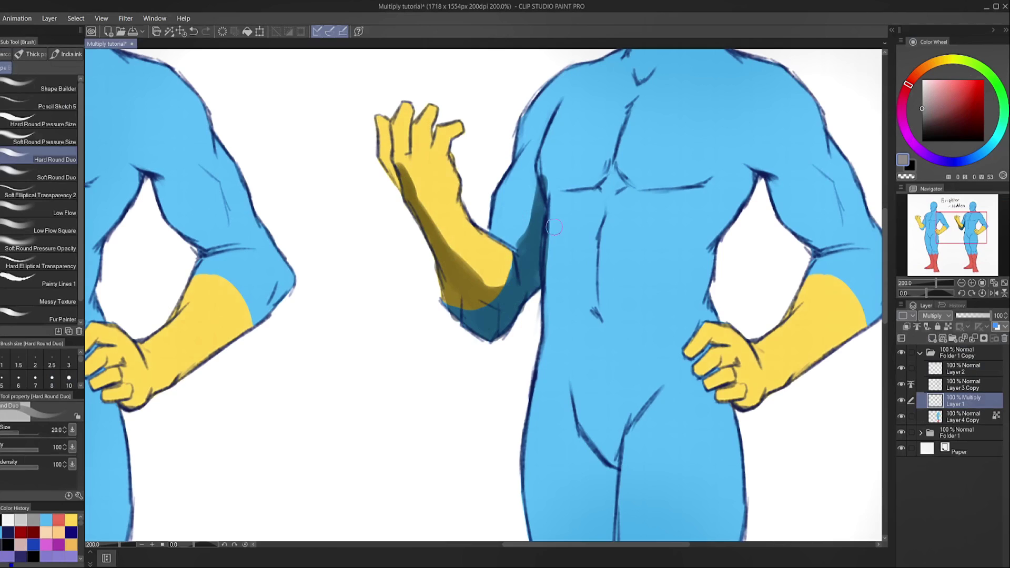
# Shade the right figure's torso beside the raised arm, along the lower chest edge and up the center line
pyautogui.moveTo(542, 167)
pyautogui.mouseDown()
pyautogui.moveTo(589, 177)
pyautogui.moveTo(616, 152)
pyautogui.moveTo(623, 176)
pyautogui.moveTo(652, 179)
pyautogui.moveTo(600, 171)
pyautogui.moveTo(615, 181)
pyautogui.moveTo(548, 184)
pyautogui.moveTo(553, 208)
pyautogui.mouseUp()
pyautogui.moveTo(596, 180)
pyautogui.mouseDown()
pyautogui.moveTo(623, 195)
pyautogui.moveTo(650, 181)
pyautogui.moveTo(637, 171)
pyautogui.moveTo(668, 183)
pyautogui.moveTo(634, 171)
pyautogui.moveTo(674, 182)
pyautogui.moveTo(710, 176)
pyautogui.mouseUp()
pyautogui.moveTo(619, 164)
pyautogui.mouseDown()
pyautogui.moveTo(629, 113)
pyautogui.moveTo(626, 146)
pyautogui.mouseUp()
# Paint a gray shadow down the inner edge of the right figure's rear lower leg and boot with a size 17 brush
pyautogui.moveTo(643, 215); pyautogui.dragTo(646, 44)
pyautogui.moveTo(584, 444)
pyautogui.mouseDown()
pyautogui.moveTo(559, 273)
pyautogui.moveTo(542, 247)
pyautogui.mouseUp()
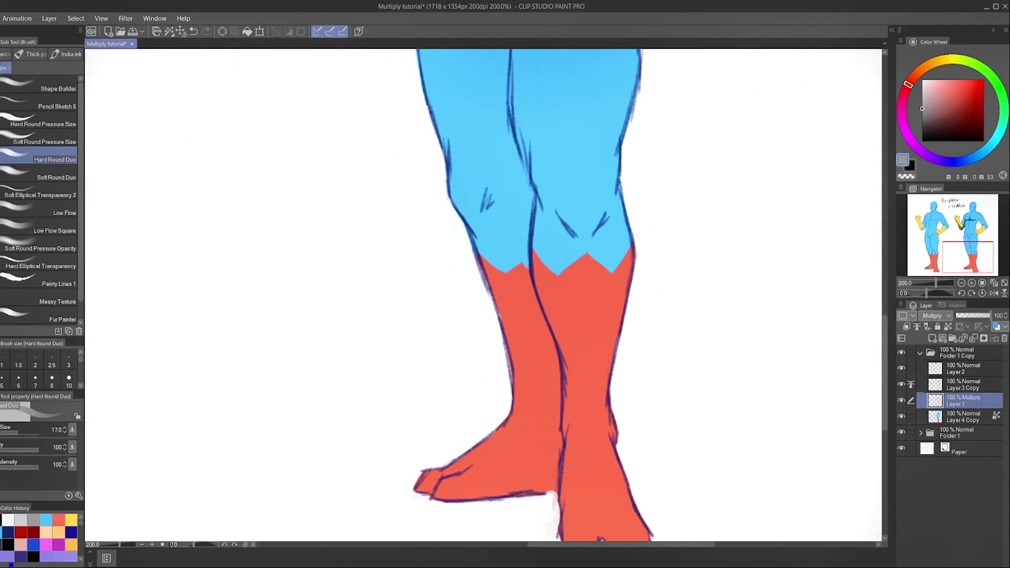
pyautogui.moveTo(507, 133)
pyautogui.mouseDown()
pyautogui.moveTo(516, 198)
pyautogui.moveTo(530, 197)
pyautogui.moveTo(515, 173)
pyautogui.moveTo(529, 208)
pyautogui.moveTo(516, 233)
pyautogui.moveTo(524, 248)
pyautogui.moveTo(523, 217)
pyautogui.moveTo(544, 348)
pyautogui.moveTo(559, 372)
pyautogui.moveTo(552, 356)
pyautogui.moveTo(550, 404)
pyautogui.moveTo(553, 369)
pyautogui.moveTo(533, 360)
pyautogui.moveTo(541, 420)
pyautogui.moveTo(551, 391)
pyautogui.moveTo(552, 402)
pyautogui.moveTo(538, 488)
pyautogui.moveTo(545, 493)
pyautogui.moveTo(551, 481)
pyautogui.moveTo(495, 494)
pyautogui.moveTo(535, 476)
pyautogui.moveTo(541, 459)
pyautogui.moveTo(530, 486)
pyautogui.moveTo(554, 454)
pyautogui.moveTo(488, 493)
pyautogui.moveTo(524, 478)
pyautogui.moveTo(559, 433)
pyautogui.moveTo(553, 402)
pyautogui.mouseUp()
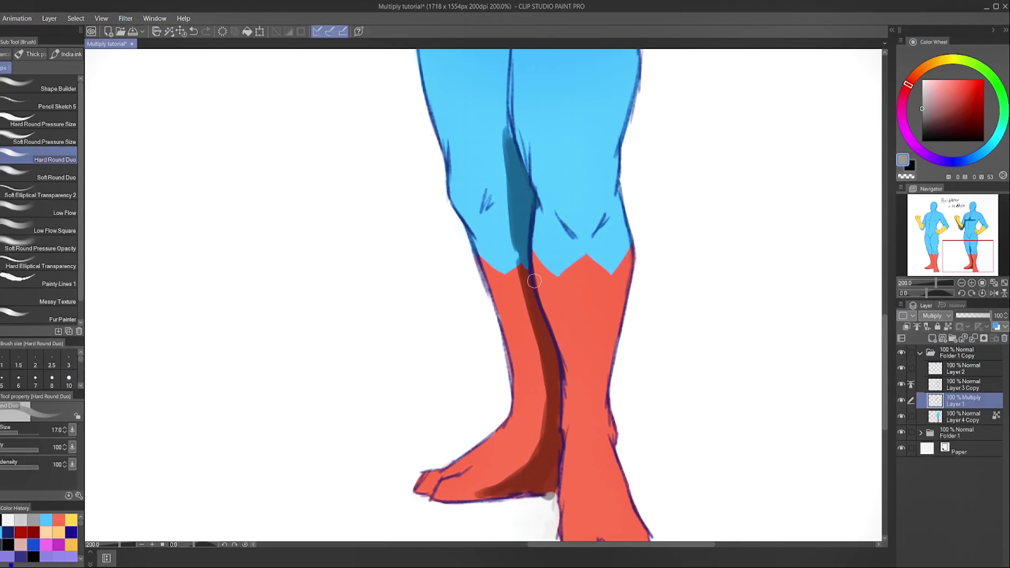
pyautogui.moveTo(523, 252)
pyautogui.mouseDown()
pyautogui.moveTo(527, 279)
pyautogui.moveTo(519, 235)
pyautogui.mouseUp()
pyautogui.moveTo(525, 274); pyautogui.dragTo(559, 419)
pyautogui.moveTo(539, 343)
pyautogui.mouseDown()
pyautogui.moveTo(541, 388)
pyautogui.moveTo(573, 379)
pyautogui.moveTo(554, 409)
pyautogui.moveTo(559, 395)
pyautogui.moveTo(555, 448)
pyautogui.moveTo(537, 468)
pyautogui.mouseUp()
pyautogui.moveTo(545, 431); pyautogui.dragTo(531, 458)
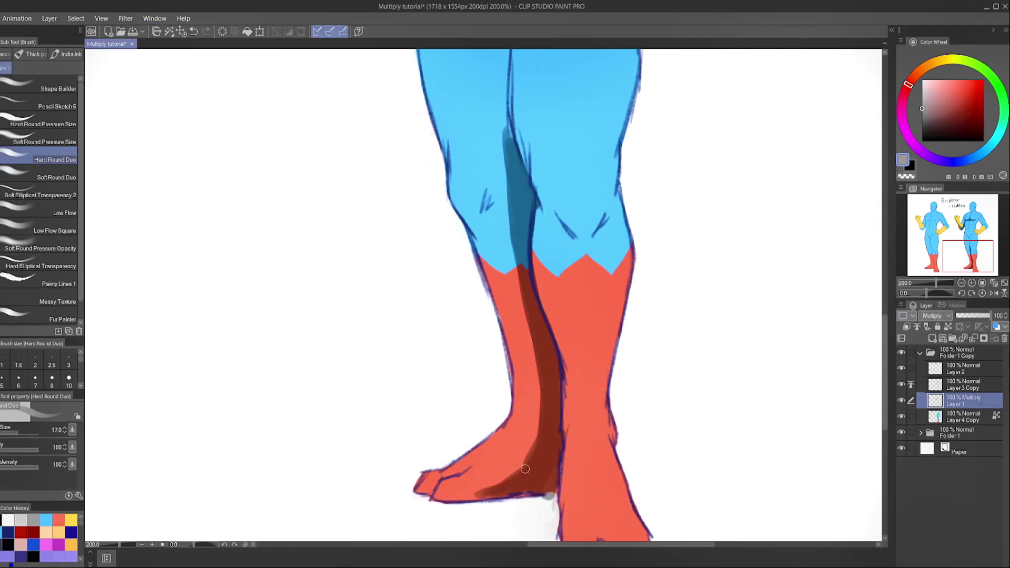
# Extend the gray leg shadow up the right figure's inner thigh to the crotch line
pyautogui.moveTo(530, 325); pyautogui.dragTo(523, 353)
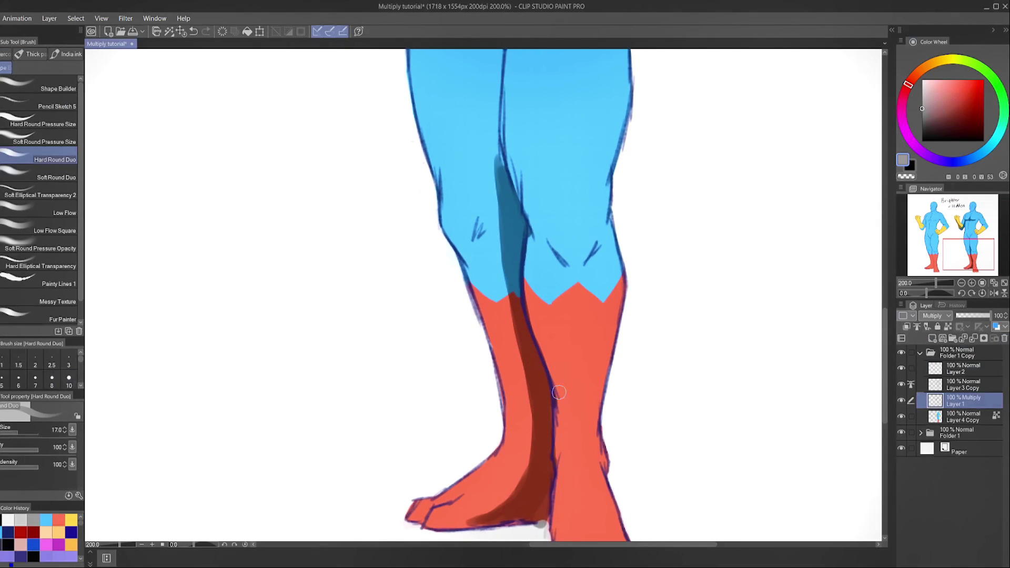
pyautogui.scroll(3, 503, 163)
pyautogui.moveTo(470, 194)
pyautogui.mouseDown()
pyautogui.moveTo(494, 222)
pyautogui.moveTo(474, 194)
pyautogui.moveTo(491, 223)
pyautogui.moveTo(496, 316)
pyautogui.moveTo(482, 227)
pyautogui.moveTo(491, 300)
pyautogui.mouseUp()
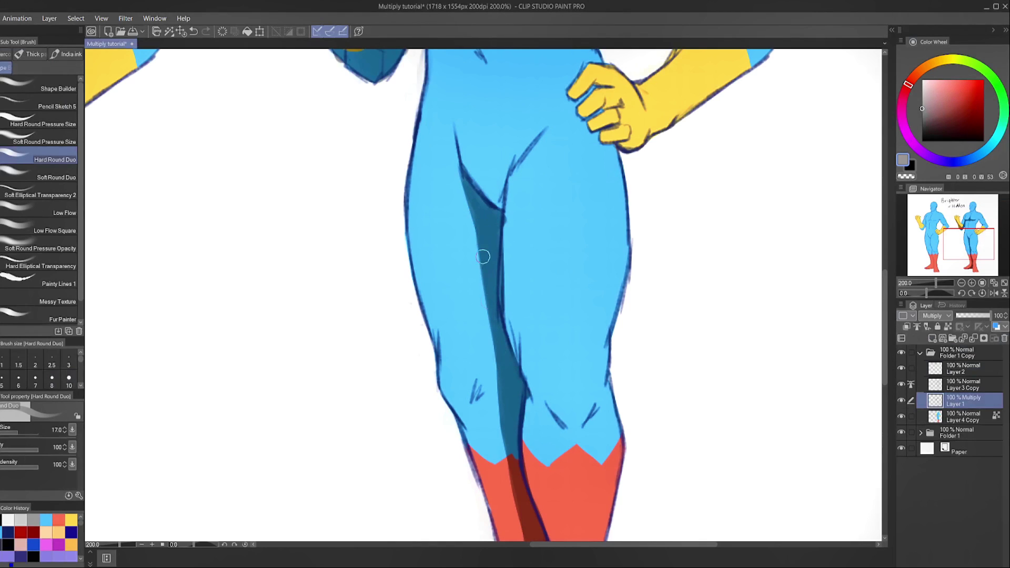
pyautogui.scroll(-2, 516, 266)
pyautogui.scroll(2, 500, 220)
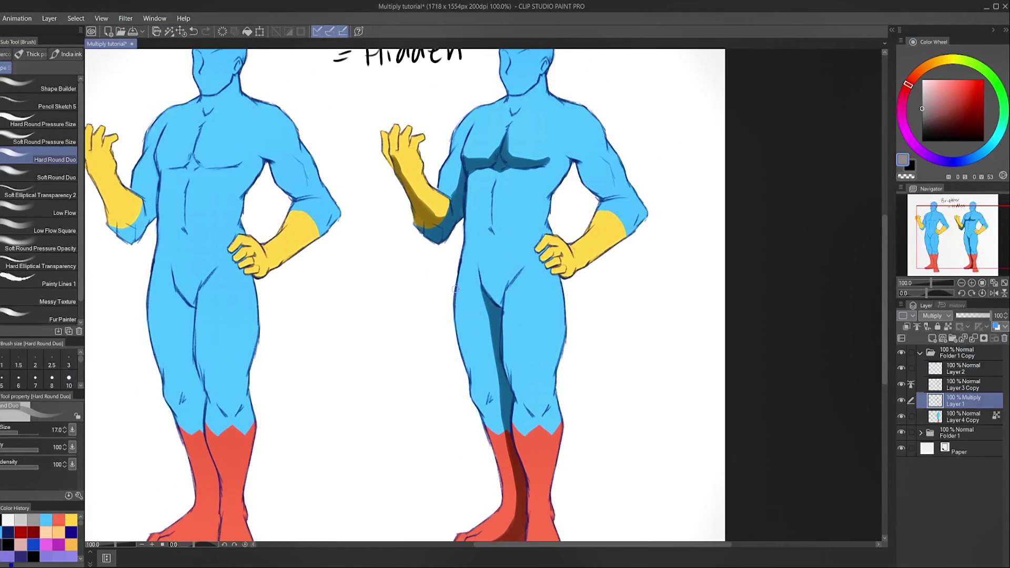
# Clear all the shading from the Multiply layer and deselect
pyautogui.hotkey('ctrl', 'a')
pyautogui.press('Delete')
pyautogui.hotkey('ctrl', 'd')
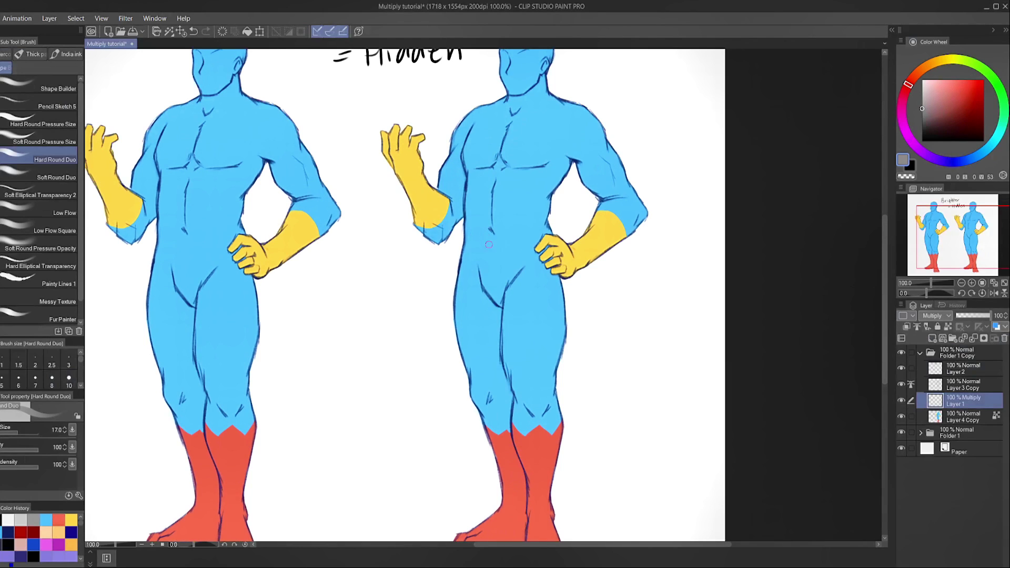
# Paint a muted red (0, 51, 52) crescent shadow under the right figure's pec nearest the raised arm and set the Multiply layer's opacity to 46%
pyautogui.moveTo(528, 195); pyautogui.dragTo(527, 221)
pyautogui.moveTo(559, 191); pyautogui.dragTo(543, 203)
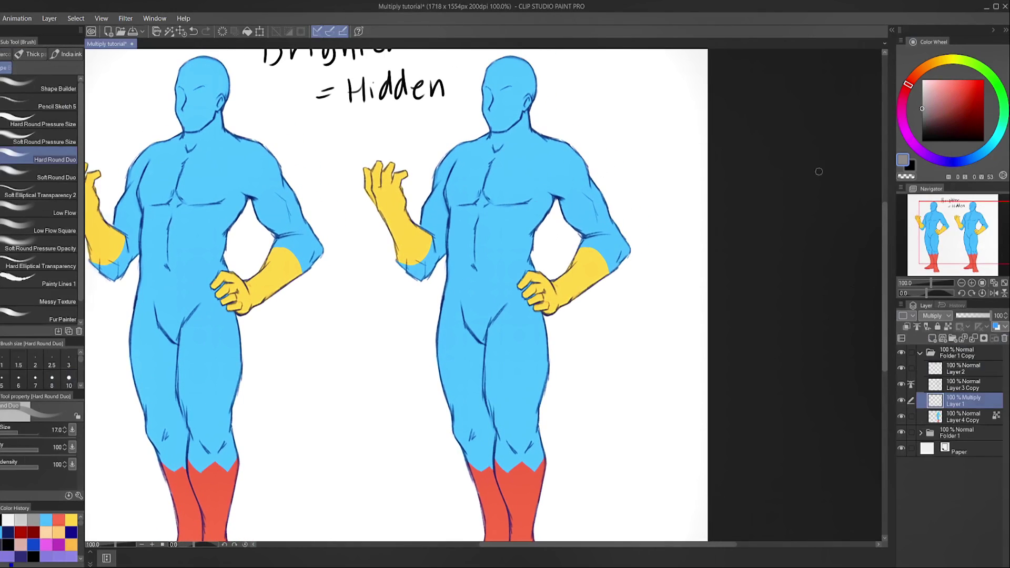
pyautogui.click(954, 106)
pyautogui.moveTo(954, 106)
pyautogui.mouseDown()
pyautogui.moveTo(942, 121)
pyautogui.moveTo(939, 108)
pyautogui.mouseUp()
pyautogui.moveTo(950, 105)
pyautogui.mouseDown()
pyautogui.moveTo(928, 105)
pyautogui.moveTo(957, 107)
pyautogui.moveTo(924, 81)
pyautogui.moveTo(983, 140)
pyautogui.moveTo(955, 107)
pyautogui.moveTo(987, 78)
pyautogui.moveTo(926, 104)
pyautogui.moveTo(956, 107)
pyautogui.mouseUp()
pyautogui.scroll(5, 503, 207)
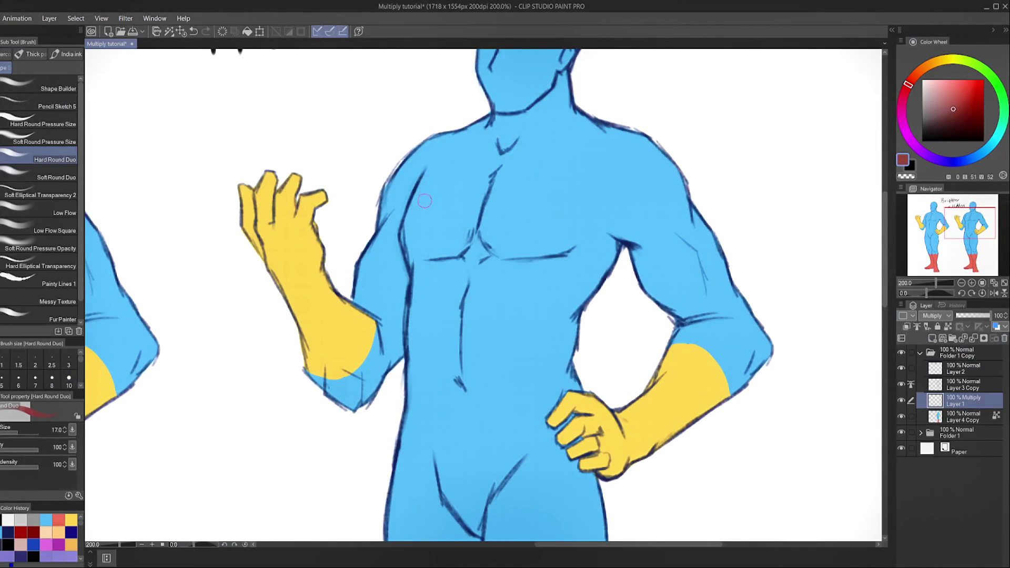
pyautogui.moveTo(411, 199)
pyautogui.mouseDown()
pyautogui.moveTo(413, 247)
pyautogui.moveTo(455, 247)
pyautogui.moveTo(406, 232)
pyautogui.moveTo(416, 255)
pyautogui.moveTo(456, 245)
pyautogui.moveTo(432, 238)
pyautogui.moveTo(469, 233)
pyautogui.moveTo(480, 211)
pyautogui.moveTo(466, 249)
pyautogui.moveTo(434, 245)
pyautogui.moveTo(447, 236)
pyautogui.moveTo(458, 238)
pyautogui.moveTo(410, 254)
pyautogui.mouseUp()
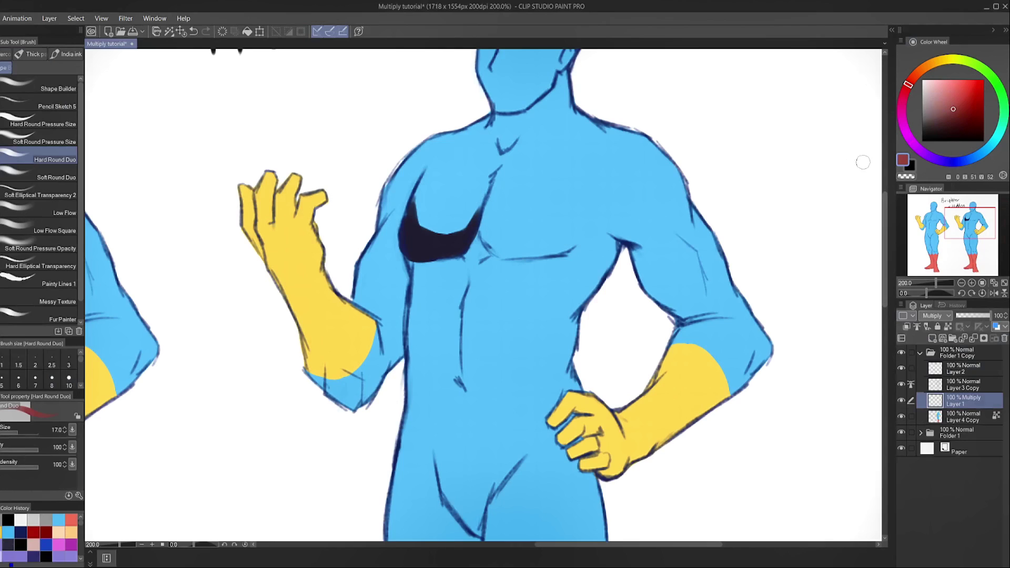
pyautogui.click(417, 205)
pyautogui.moveTo(992, 316); pyautogui.dragTo(972, 315)
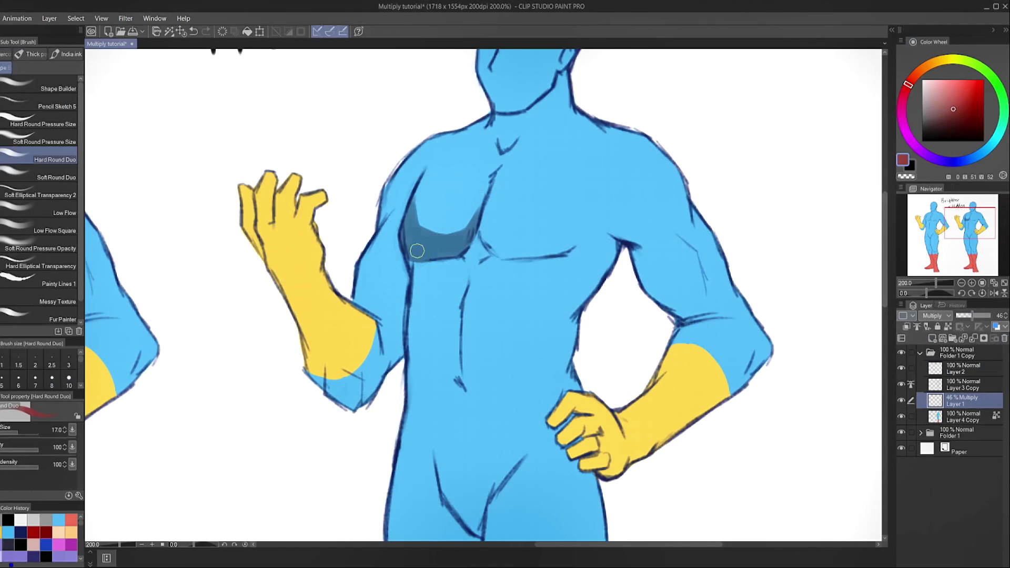
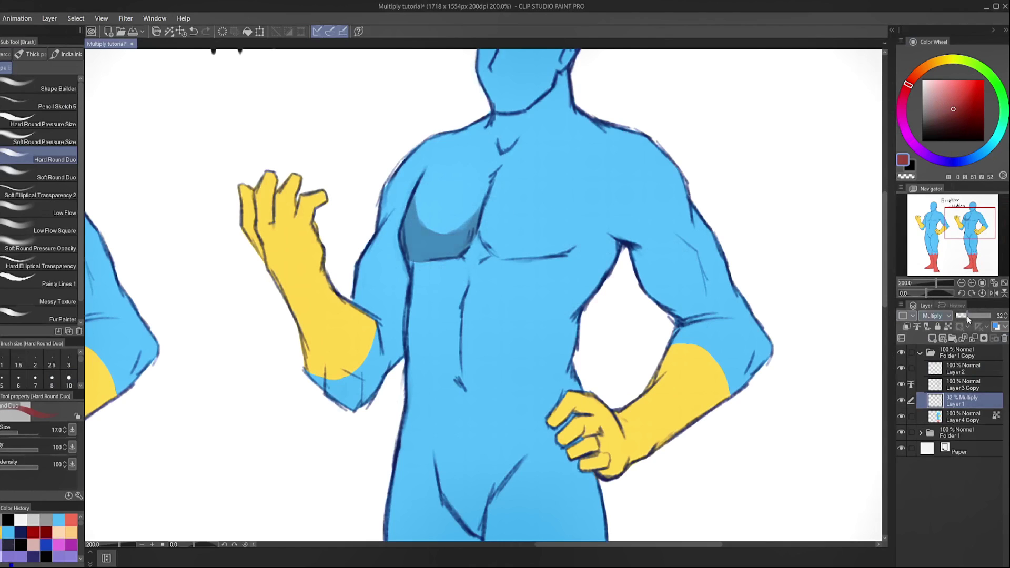
# Extend the muted red shadow under the other pec and between the pecs, and set the Multiply layer's opacity to 42%
pyautogui.moveTo(486, 194)
pyautogui.mouseDown()
pyautogui.moveTo(486, 236)
pyautogui.moveTo(499, 250)
pyautogui.moveTo(510, 250)
pyautogui.moveTo(512, 235)
pyautogui.moveTo(552, 249)
pyautogui.moveTo(584, 242)
pyautogui.mouseUp()
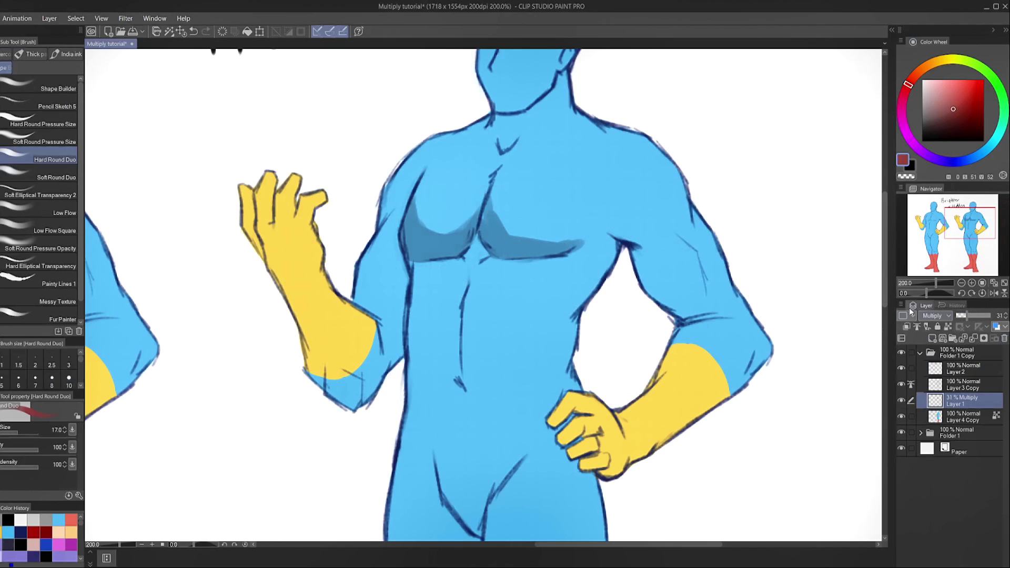
pyautogui.moveTo(978, 318); pyautogui.dragTo(972, 319)
pyautogui.moveTo(474, 209)
pyautogui.mouseDown()
pyautogui.moveTo(484, 220)
pyautogui.moveTo(479, 260)
pyautogui.mouseUp()
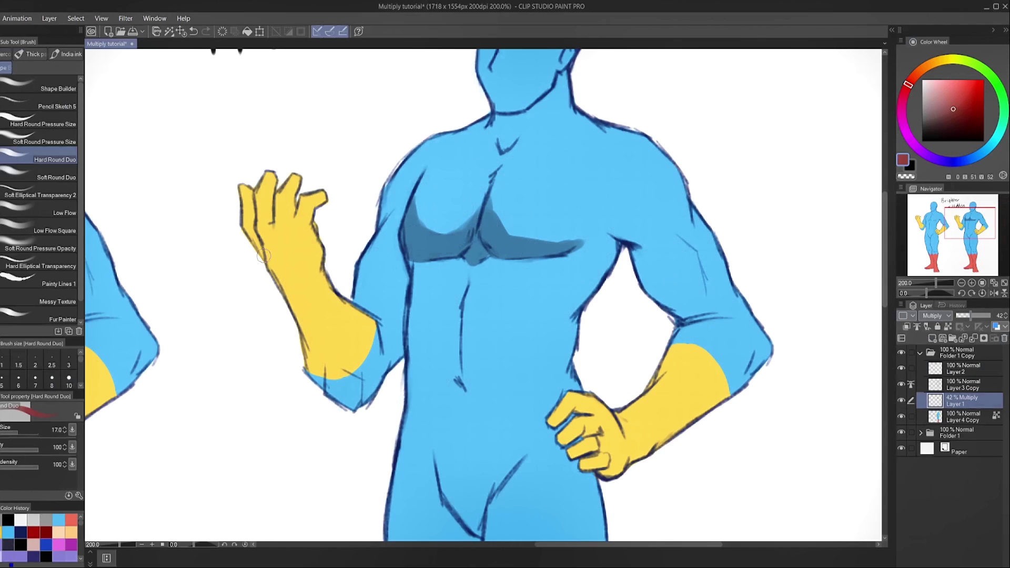
# Paint a muted red shadow along the outer edge of the right figure's raised forearm and elbow, and reduce the brush size to 12
pyautogui.moveTo(262, 234)
pyautogui.mouseDown()
pyautogui.moveTo(321, 348)
pyautogui.moveTo(314, 368)
pyautogui.moveTo(325, 372)
pyautogui.moveTo(302, 315)
pyautogui.moveTo(346, 370)
pyautogui.moveTo(342, 400)
pyautogui.moveTo(331, 372)
pyautogui.moveTo(355, 399)
pyautogui.mouseUp()
pyautogui.moveTo(333, 346); pyautogui.dragTo(321, 325)
pyautogui.moveTo(279, 267); pyautogui.dragTo(309, 314)
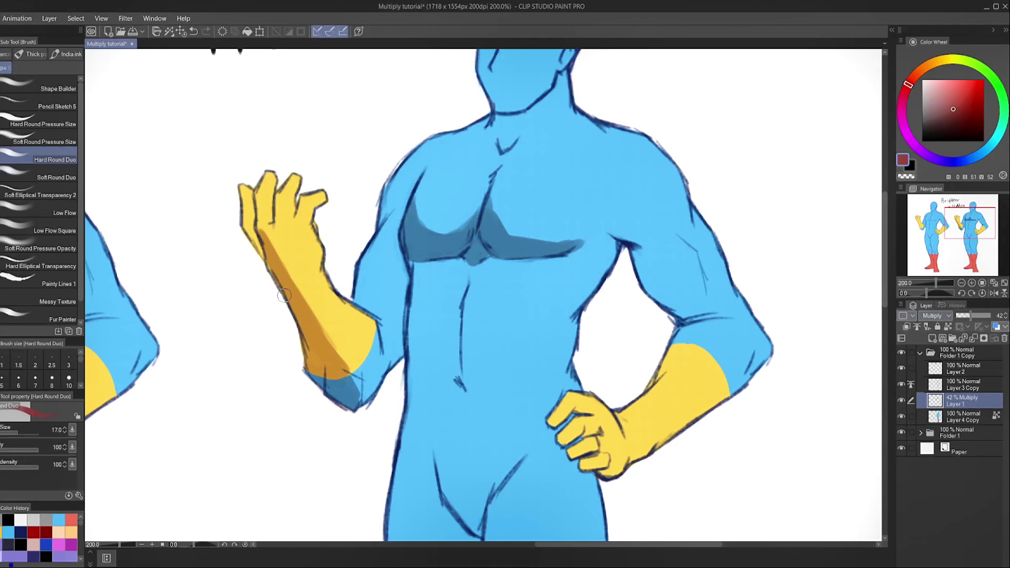
pyautogui.press('[')
pyautogui.press('[')
pyautogui.moveTo(298, 232)
pyautogui.mouseDown()
pyautogui.moveTo(296, 257)
pyautogui.moveTo(287, 244)
pyautogui.moveTo(292, 262)
pyautogui.moveTo(312, 247)
pyautogui.mouseUp()
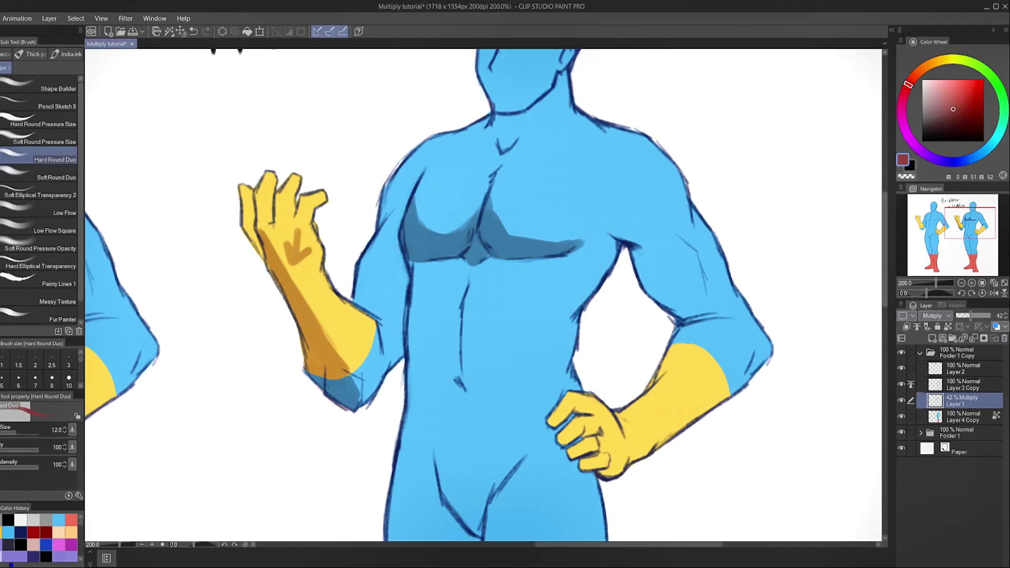
pyautogui.hotkey('ctrl', 'z')
pyautogui.hotkey('ctrl', 'z')
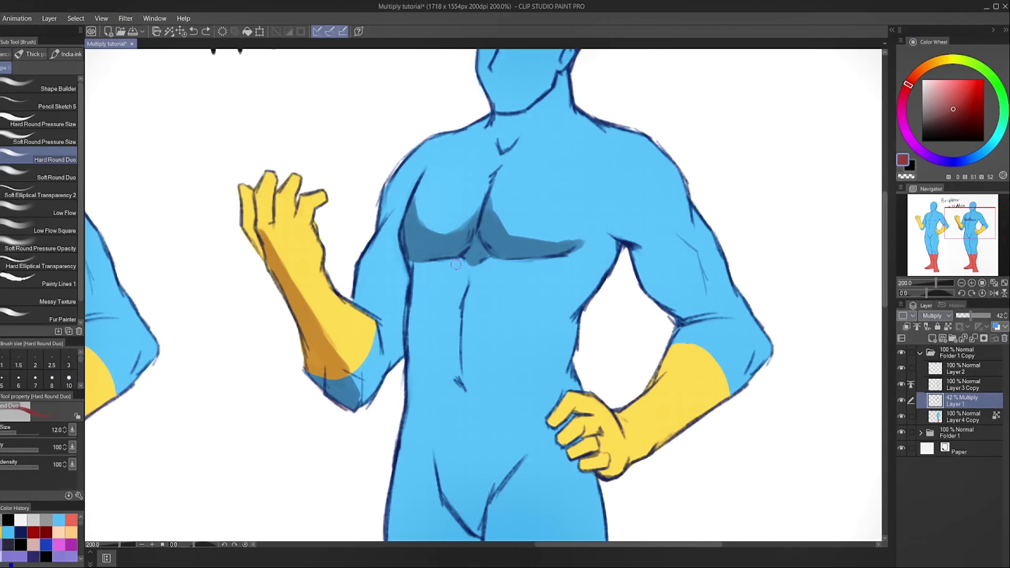
# Extend the raised glove's shadow up into the hand and paint gray (0, 0, 54) over the forearm shadow's outer edge
pyautogui.moveTo(263, 233)
pyautogui.mouseDown()
pyautogui.moveTo(272, 195)
pyautogui.moveTo(274, 246)
pyautogui.mouseUp()
pyautogui.moveTo(938, 103); pyautogui.dragTo(928, 105)
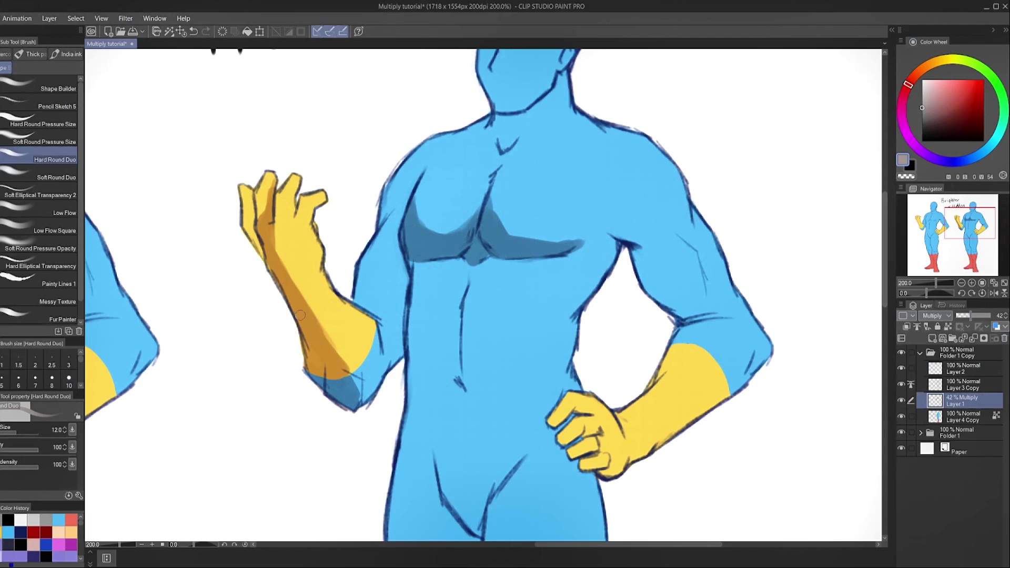
pyautogui.moveTo(318, 366); pyautogui.dragTo(300, 319)
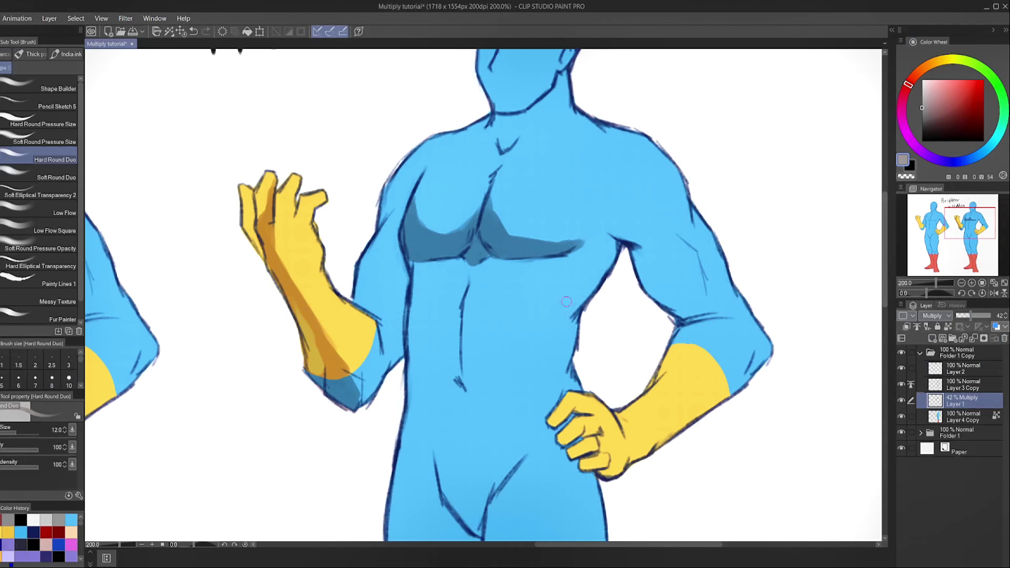
# Paint a blue (240, 40, 60) shadow along the underside of the hip arm's glove and elbow on the right figure
pyautogui.click(952, 162)
pyautogui.moveTo(948, 104); pyautogui.dragTo(953, 93)
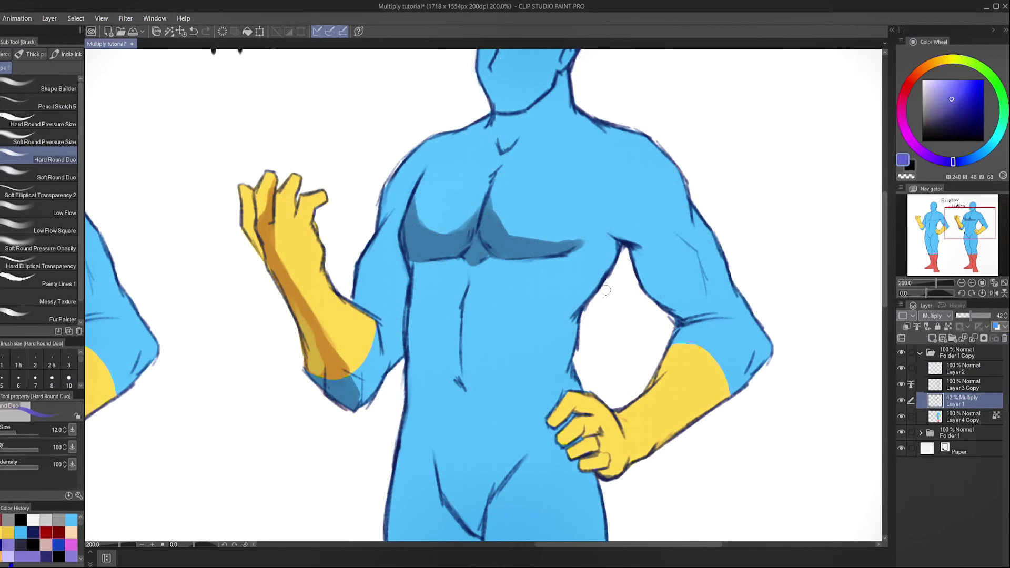
pyautogui.moveTo(654, 303); pyautogui.dragTo(624, 311)
pyautogui.moveTo(558, 411); pyautogui.dragTo(469, 260)
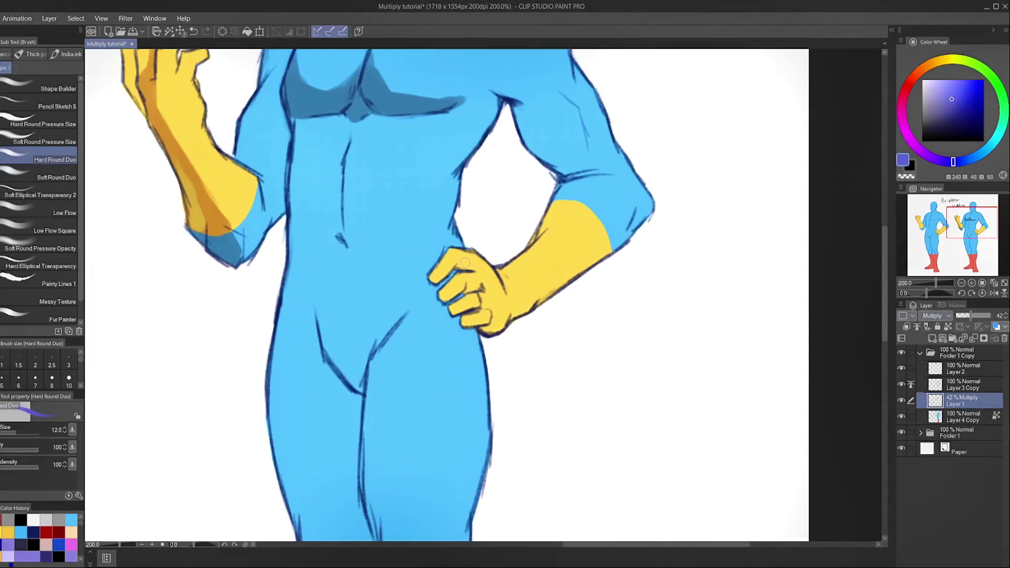
pyautogui.moveTo(475, 324)
pyautogui.mouseDown()
pyautogui.moveTo(506, 307)
pyautogui.moveTo(503, 275)
pyautogui.moveTo(501, 318)
pyautogui.moveTo(510, 290)
pyautogui.moveTo(531, 294)
pyautogui.moveTo(529, 285)
pyautogui.moveTo(517, 300)
pyautogui.moveTo(532, 290)
pyautogui.moveTo(502, 324)
pyautogui.moveTo(560, 280)
pyautogui.moveTo(515, 296)
pyautogui.moveTo(602, 225)
pyautogui.moveTo(605, 240)
pyautogui.moveTo(545, 291)
pyautogui.moveTo(613, 230)
pyautogui.moveTo(595, 264)
pyautogui.moveTo(606, 215)
pyautogui.moveTo(640, 207)
pyautogui.moveTo(612, 223)
pyautogui.moveTo(640, 211)
pyautogui.moveTo(631, 231)
pyautogui.mouseUp()
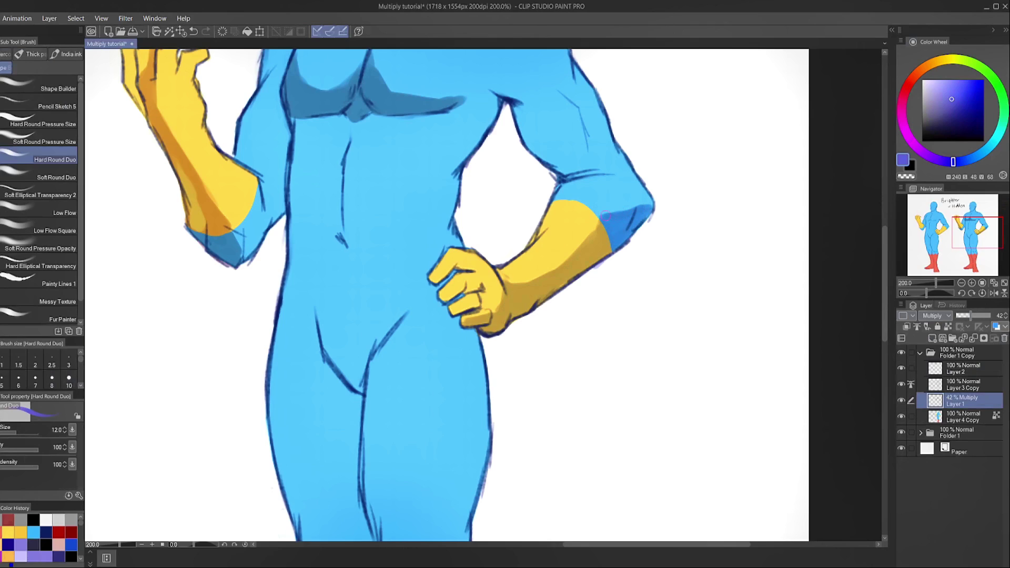
pyautogui.moveTo(594, 217)
pyautogui.mouseDown()
pyautogui.moveTo(585, 248)
pyautogui.moveTo(579, 242)
pyautogui.moveTo(533, 282)
pyautogui.moveTo(517, 319)
pyautogui.mouseUp()
# Paint a blue shadow along the inner edge of the hip arm's upper arm, from the armpit to the elbow crease
pyautogui.moveTo(503, 150)
pyautogui.mouseDown()
pyautogui.moveTo(521, 189)
pyautogui.moveTo(553, 205)
pyautogui.moveTo(547, 213)
pyautogui.moveTo(563, 205)
pyautogui.mouseUp()
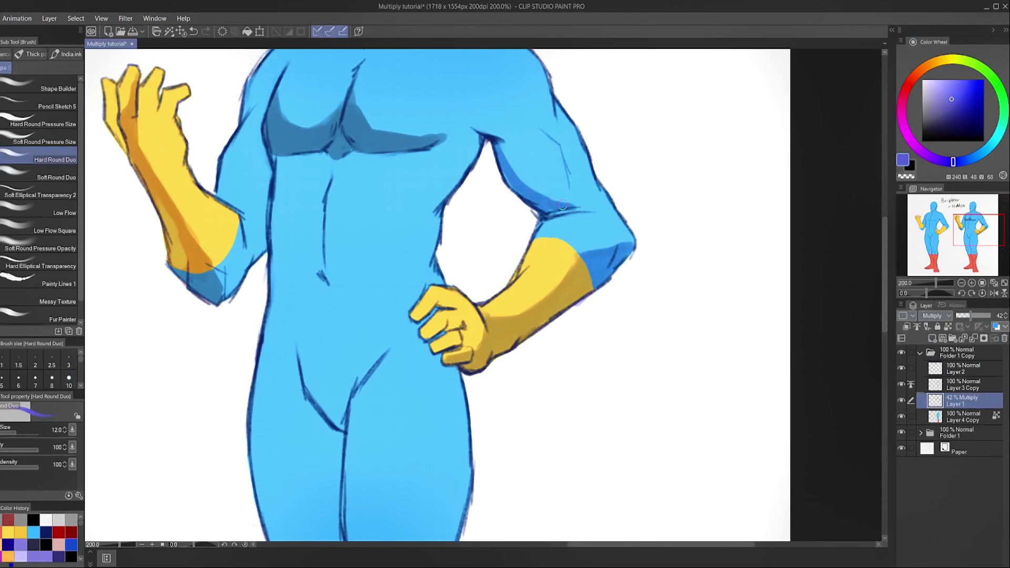
pyautogui.moveTo(506, 156); pyautogui.dragTo(507, 161)
pyautogui.moveTo(539, 190)
pyautogui.mouseDown()
pyautogui.moveTo(571, 204)
pyautogui.moveTo(551, 213)
pyautogui.moveTo(578, 209)
pyautogui.mouseUp()
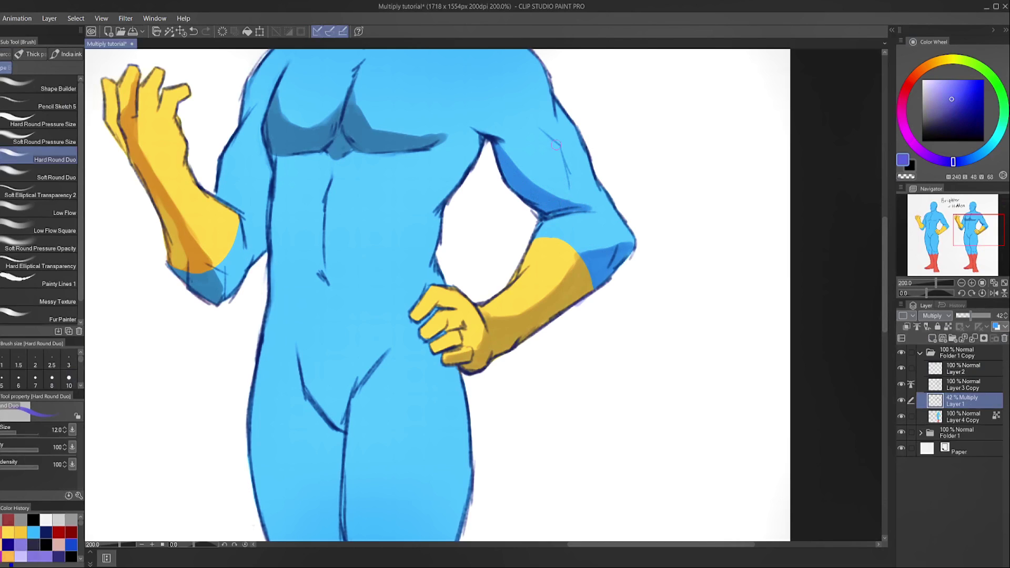
pyautogui.moveTo(535, 153)
pyautogui.mouseDown()
pyautogui.moveTo(545, 208)
pyautogui.moveTo(523, 216)
pyautogui.moveTo(537, 223)
pyautogui.mouseUp()
pyautogui.moveTo(582, 264); pyautogui.dragTo(539, 237)
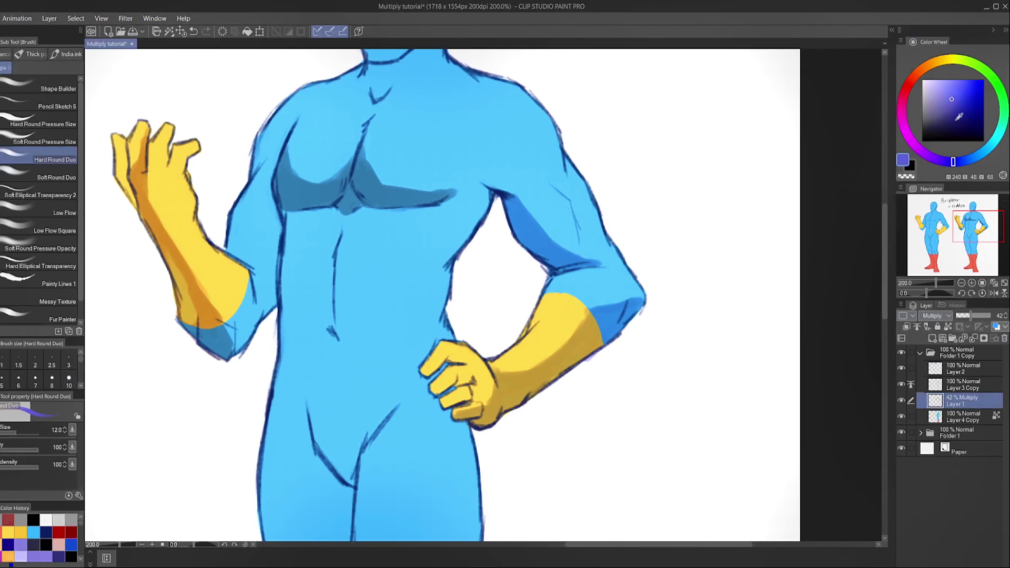
# Paint a magenta (309, 47, 66) shadow down the front leg's inner thigh and across the knee of the right figure
pyautogui.moveTo(904, 122); pyautogui.dragTo(904, 129)
pyautogui.moveTo(950, 97); pyautogui.dragTo(951, 100)
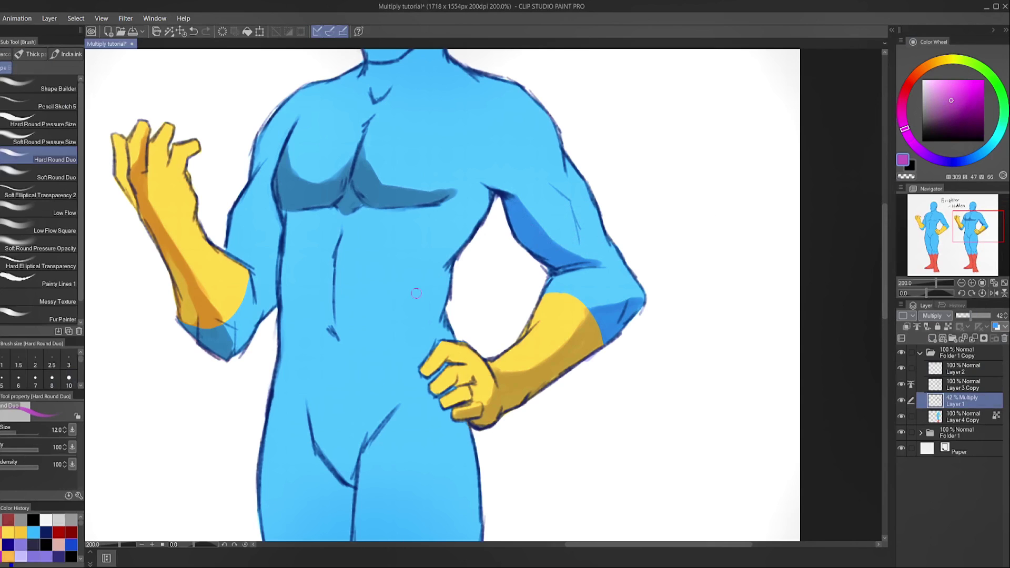
pyautogui.moveTo(395, 416); pyautogui.dragTo(408, 339)
pyautogui.moveTo(418, 450)
pyautogui.mouseDown()
pyautogui.moveTo(440, 304)
pyautogui.moveTo(432, 199)
pyautogui.mouseUp()
pyautogui.press(']')
pyautogui.moveTo(387, 239)
pyautogui.mouseDown()
pyautogui.moveTo(448, 344)
pyautogui.moveTo(422, 326)
pyautogui.moveTo(450, 338)
pyautogui.moveTo(475, 331)
pyautogui.moveTo(456, 357)
pyautogui.moveTo(466, 354)
pyautogui.moveTo(415, 327)
pyautogui.moveTo(386, 266)
pyautogui.moveTo(378, 195)
pyautogui.moveTo(388, 258)
pyautogui.mouseUp()
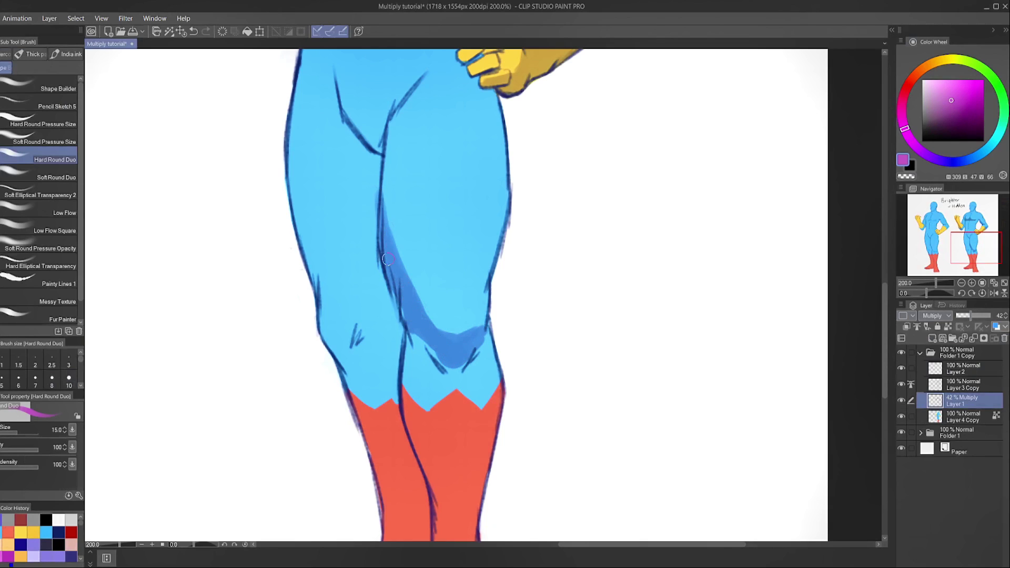
pyautogui.moveTo(415, 297)
pyautogui.mouseDown()
pyautogui.moveTo(434, 342)
pyautogui.moveTo(436, 331)
pyautogui.moveTo(447, 335)
pyautogui.moveTo(416, 329)
pyautogui.mouseUp()
pyautogui.moveTo(478, 337)
pyautogui.mouseDown()
pyautogui.moveTo(461, 329)
pyautogui.moveTo(482, 318)
pyautogui.moveTo(481, 329)
pyautogui.moveTo(444, 297)
pyautogui.mouseUp()
pyautogui.moveTo(445, 342); pyautogui.dragTo(476, 314)
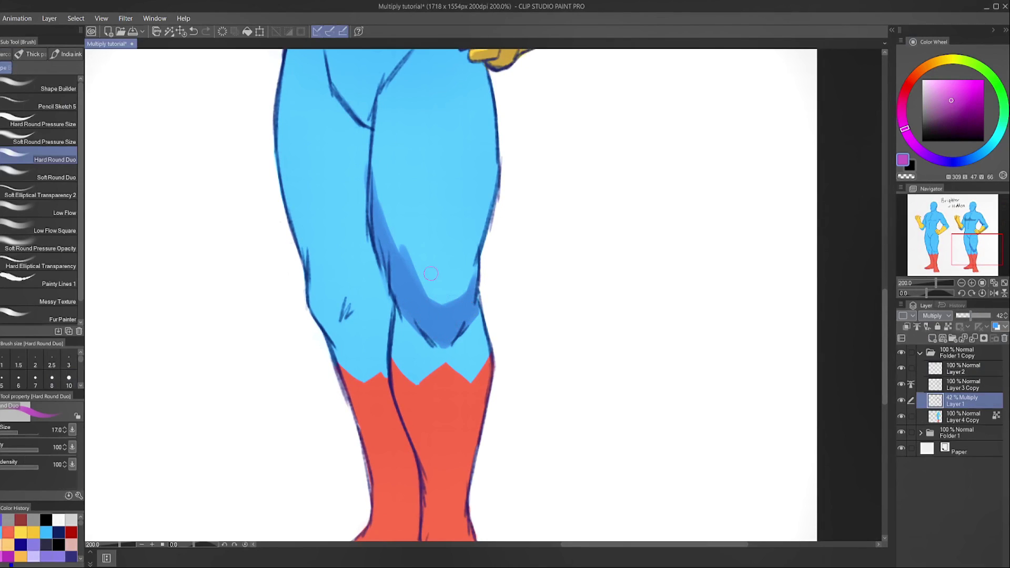
# Paint a matching magenta shadow across the rear leg's knee and up its inner edge
pyautogui.moveTo(311, 300)
pyautogui.mouseDown()
pyautogui.moveTo(333, 313)
pyautogui.moveTo(322, 309)
pyautogui.moveTo(353, 286)
pyautogui.moveTo(335, 312)
pyautogui.moveTo(316, 312)
pyautogui.moveTo(331, 327)
pyautogui.moveTo(359, 312)
pyautogui.moveTo(373, 252)
pyautogui.moveTo(381, 323)
pyautogui.moveTo(381, 315)
pyautogui.moveTo(355, 316)
pyautogui.moveTo(381, 312)
pyautogui.moveTo(392, 342)
pyautogui.mouseUp()
pyautogui.press('e')
pyautogui.press('[')
pyautogui.press('[')
pyautogui.press('[')
pyautogui.press('[')
pyautogui.press('[')
pyautogui.press('[')
pyautogui.press('[')
pyautogui.press('[')
pyautogui.press('[')
pyautogui.press('b')
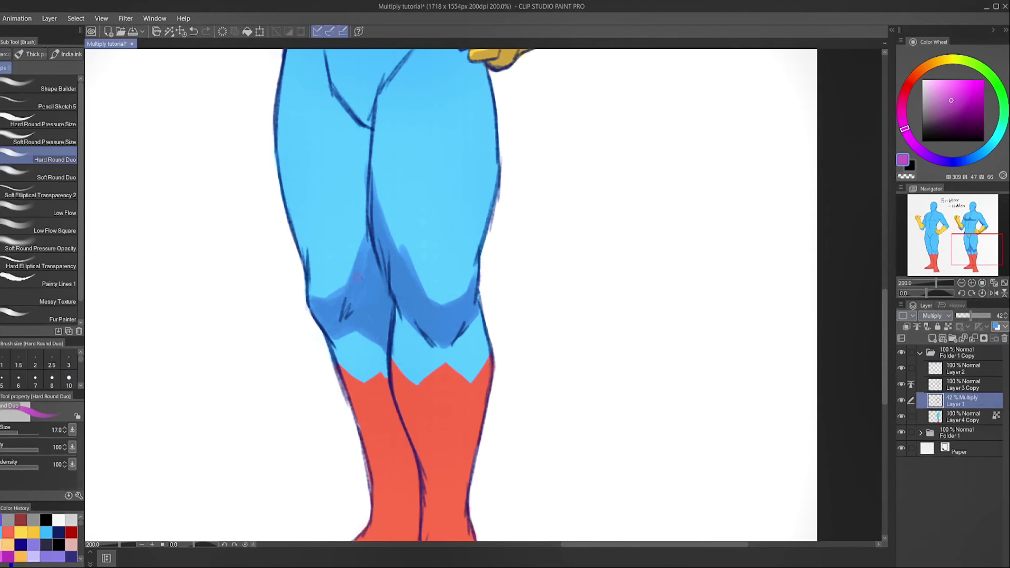
# Extend the magenta shadow up the rear leg's inner thigh to the crotch line
pyautogui.scroll(3, 354, 215)
pyautogui.moveTo(354, 215)
pyautogui.mouseDown()
pyautogui.moveTo(383, 260)
pyautogui.moveTo(378, 231)
pyautogui.moveTo(382, 350)
pyautogui.moveTo(410, 348)
pyautogui.moveTo(409, 337)
pyautogui.mouseUp()
pyautogui.hotkey('ctrl', '-')
pyautogui.moveTo(487, 213); pyautogui.dragTo(490, 248)
pyautogui.moveTo(426, 148); pyautogui.dragTo(447, 248)
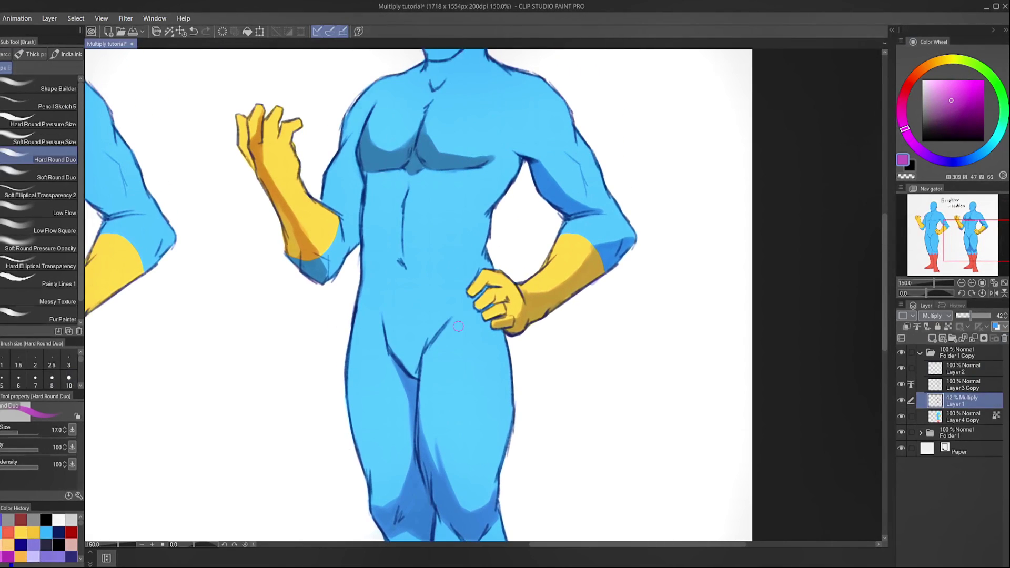
# Paint gray (309, 0, 54) over the lower parts of both knee shadows with a size 17 brush
pyautogui.moveTo(433, 309); pyautogui.dragTo(429, 266)
pyautogui.moveTo(930, 110); pyautogui.dragTo(922, 107)
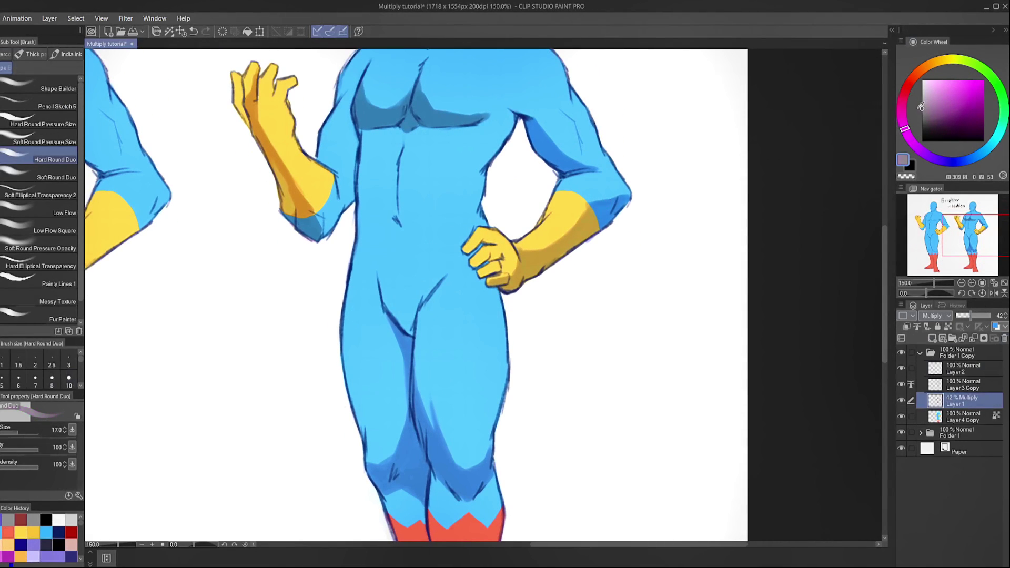
pyautogui.hotkey('ctrl', '+')
pyautogui.moveTo(412, 438)
pyautogui.mouseDown()
pyautogui.moveTo(421, 263)
pyautogui.moveTo(452, 282)
pyautogui.moveTo(473, 322)
pyautogui.moveTo(493, 316)
pyautogui.mouseUp()
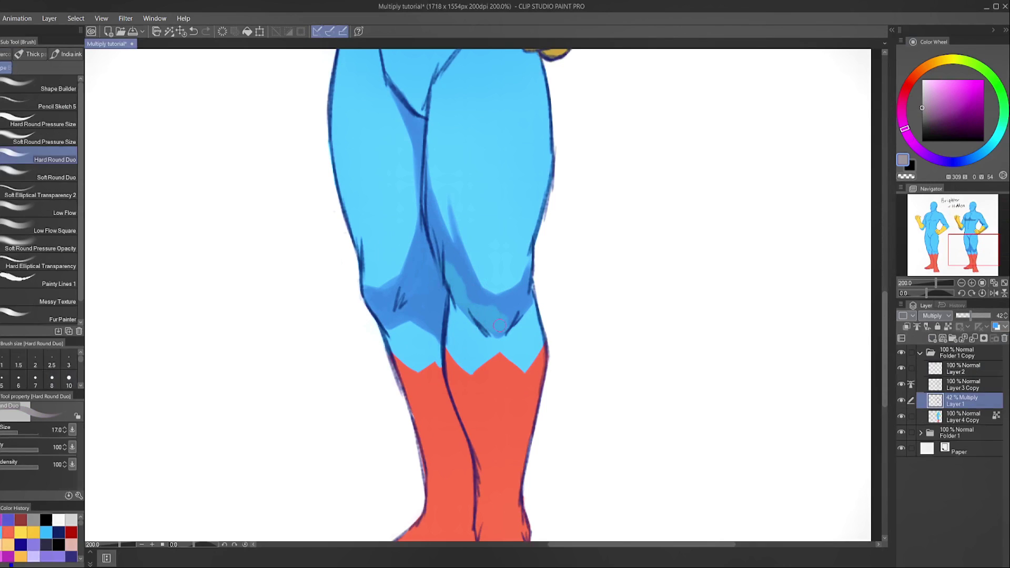
pyautogui.moveTo(399, 298); pyautogui.dragTo(394, 320)
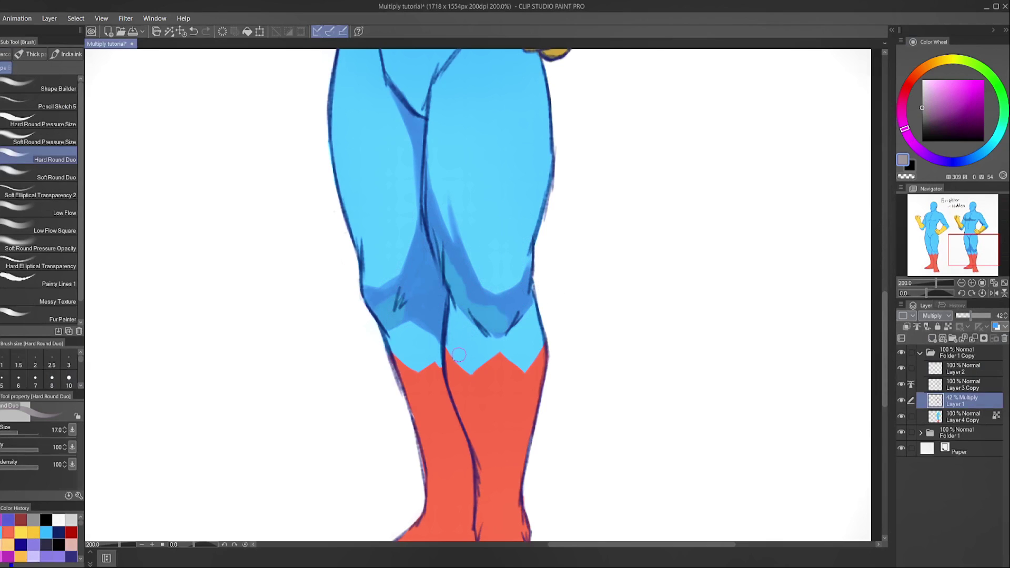
# Repaint the shadow on the hip arm's glove with a muted orange-red (12, 45, 56)
pyautogui.scroll(3, 481, 222)
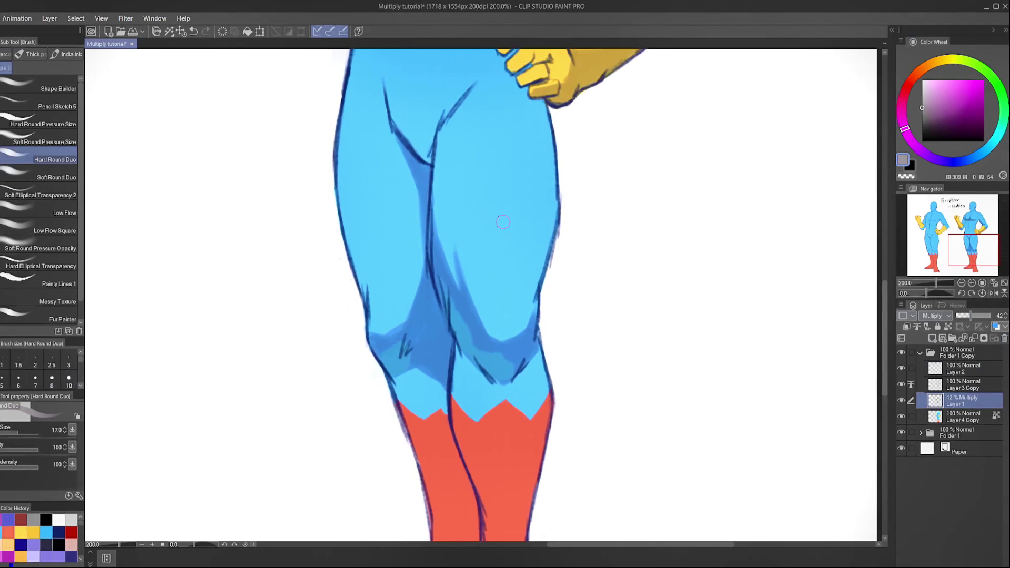
pyautogui.scroll(10, 479, 236)
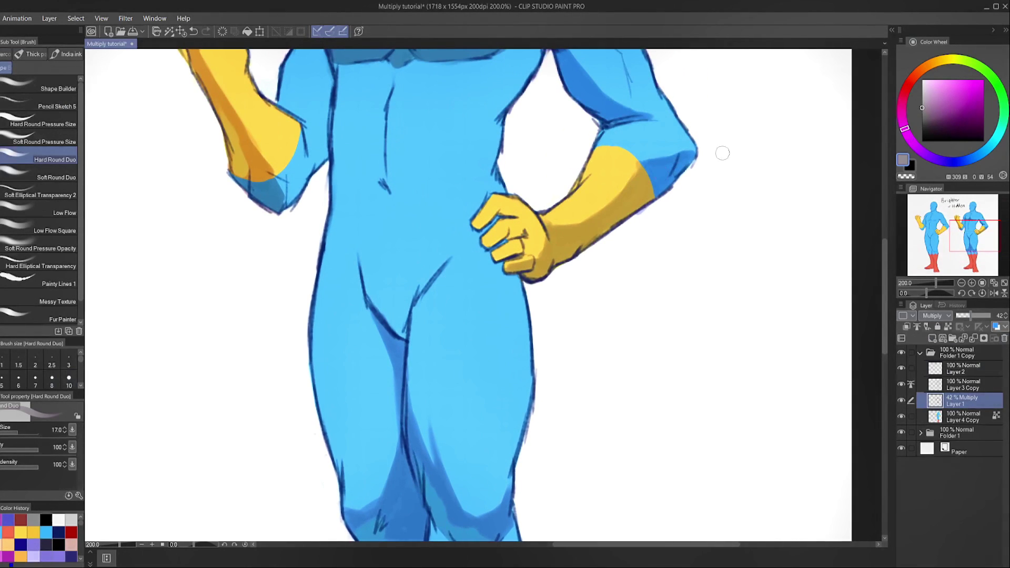
pyautogui.click(915, 76)
pyautogui.click(950, 106)
pyautogui.moveTo(541, 241)
pyautogui.mouseDown()
pyautogui.moveTo(556, 231)
pyautogui.moveTo(549, 255)
pyautogui.moveTo(518, 266)
pyautogui.moveTo(576, 229)
pyautogui.moveTo(605, 227)
pyautogui.mouseUp()
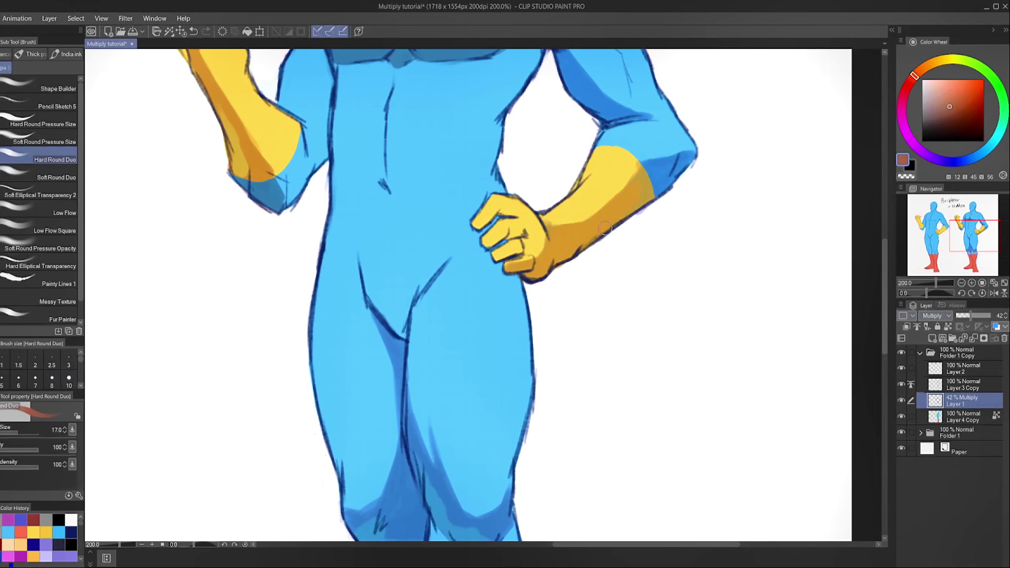
# Repaint the hip arm's elbow shadow and both pec shadows with a muted blue (239, 45, 56)
pyautogui.click(953, 161)
pyautogui.moveTo(658, 171); pyautogui.dragTo(662, 184)
pyautogui.moveTo(581, 88); pyautogui.dragTo(571, 212)
pyautogui.moveTo(408, 169)
pyautogui.mouseDown()
pyautogui.moveTo(405, 158)
pyautogui.moveTo(400, 172)
pyautogui.mouseUp()
pyautogui.hotkey('ctrl', 'z')
pyautogui.moveTo(456, 100); pyautogui.dragTo(436, 146)
pyautogui.moveTo(433, 124)
pyautogui.mouseDown()
pyautogui.moveTo(455, 142)
pyautogui.moveTo(405, 161)
pyautogui.moveTo(432, 171)
pyautogui.moveTo(397, 151)
pyautogui.moveTo(358, 173)
pyautogui.moveTo(328, 163)
pyautogui.moveTo(340, 158)
pyautogui.moveTo(324, 178)
pyautogui.moveTo(371, 180)
pyautogui.mouseUp()
pyautogui.hotkey('ctrl', 'z')
pyautogui.moveTo(384, 168); pyautogui.dragTo(398, 145)
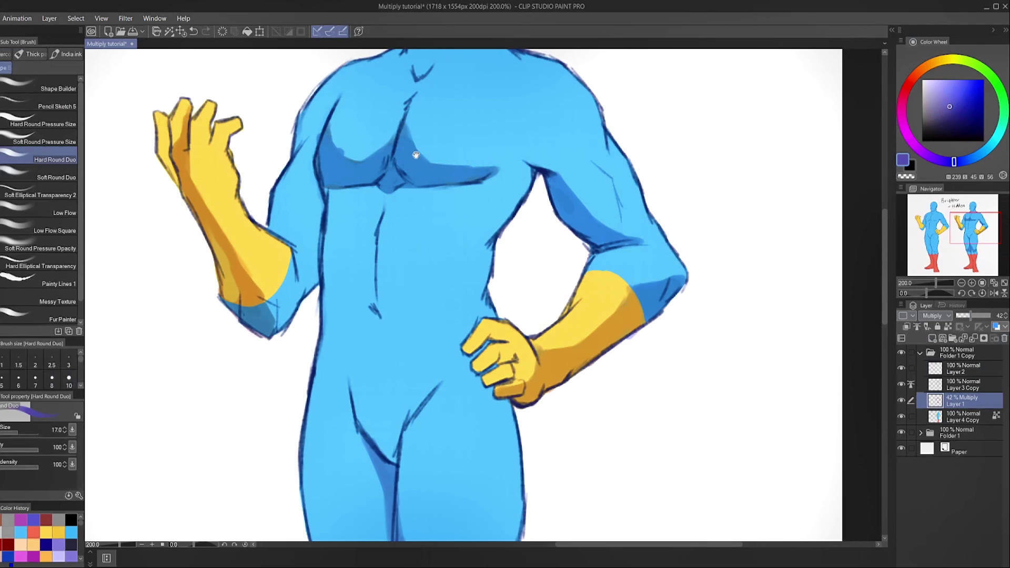
# Refine the upper edges of both pec shadows into smooth curves with the brush and the Hard Duo eraser
pyautogui.moveTo(415, 153); pyautogui.dragTo(459, 174)
pyautogui.press('e')
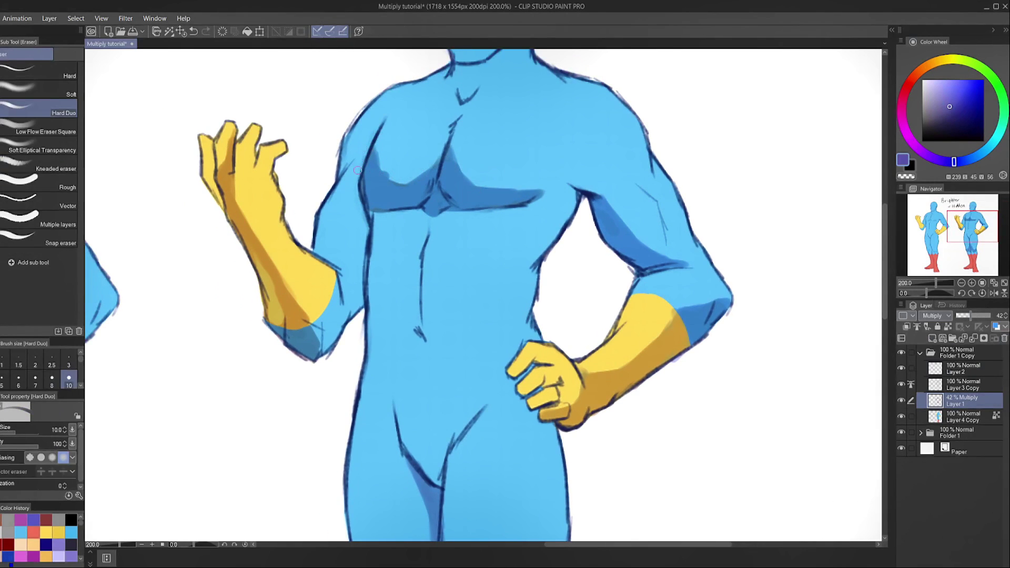
pyautogui.press('b')
pyautogui.moveTo(376, 170); pyautogui.dragTo(405, 179)
pyautogui.press('e')
pyautogui.press(']')
pyautogui.press('b')
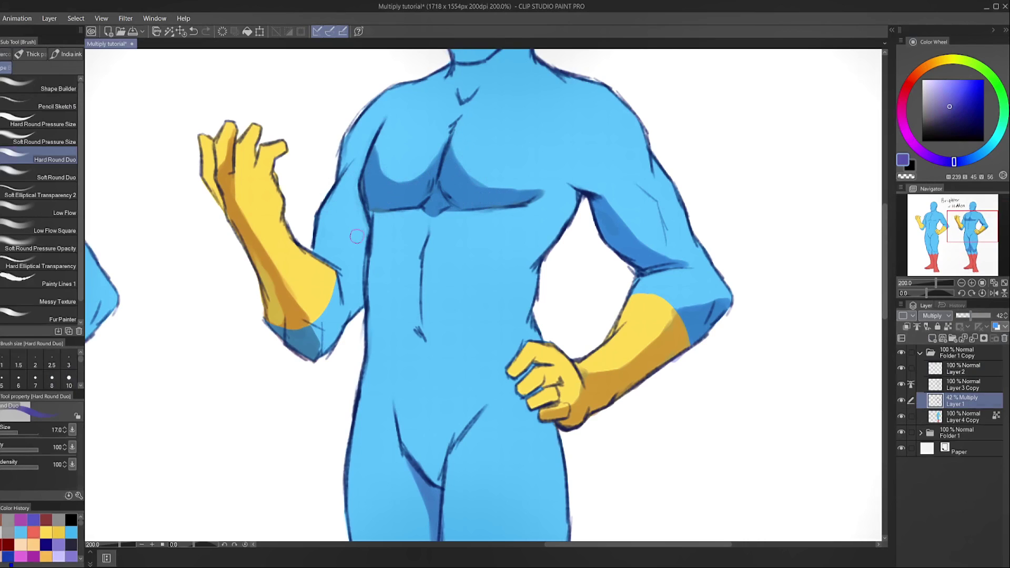
pyautogui.press('e')
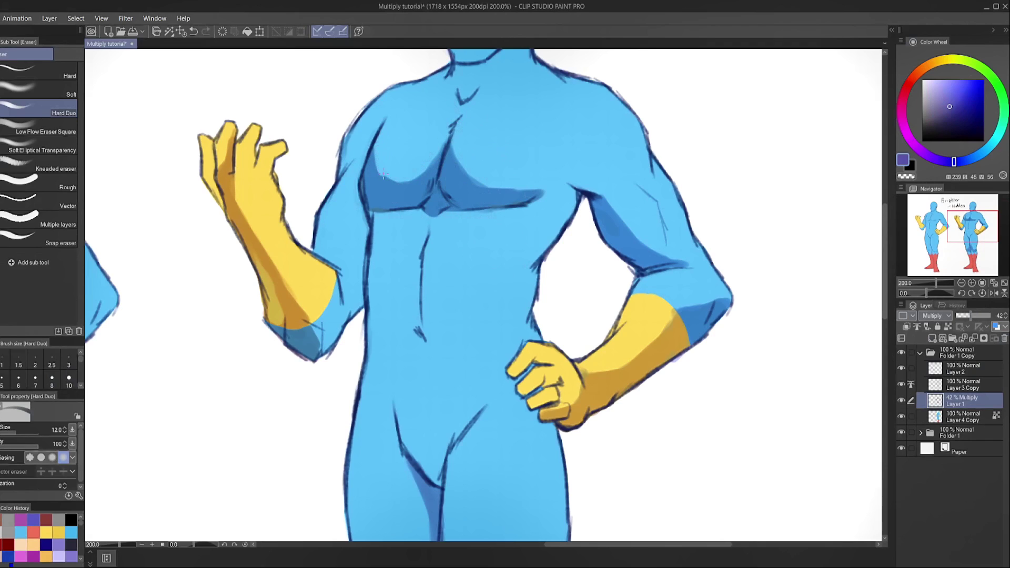
pyautogui.moveTo(396, 176)
pyautogui.mouseDown()
pyautogui.moveTo(466, 148)
pyautogui.moveTo(453, 139)
pyautogui.moveTo(475, 180)
pyautogui.moveTo(465, 180)
pyautogui.moveTo(518, 182)
pyautogui.mouseUp()
pyautogui.press(']')
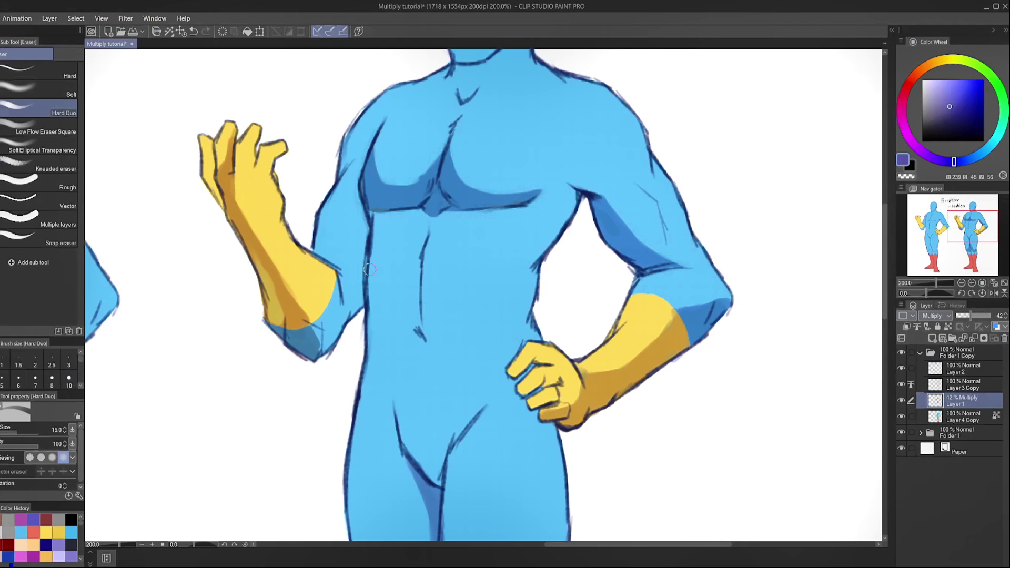
# Trim the shadow along the raised forearm with the Hard Duo eraser at size 17
pyautogui.press(']')
pyautogui.moveTo(256, 230)
pyautogui.mouseDown()
pyautogui.moveTo(245, 209)
pyautogui.moveTo(266, 249)
pyautogui.mouseUp()
pyautogui.moveTo(299, 289)
pyautogui.mouseDown()
pyautogui.moveTo(289, 284)
pyautogui.moveTo(316, 322)
pyautogui.moveTo(310, 327)
pyautogui.mouseUp()
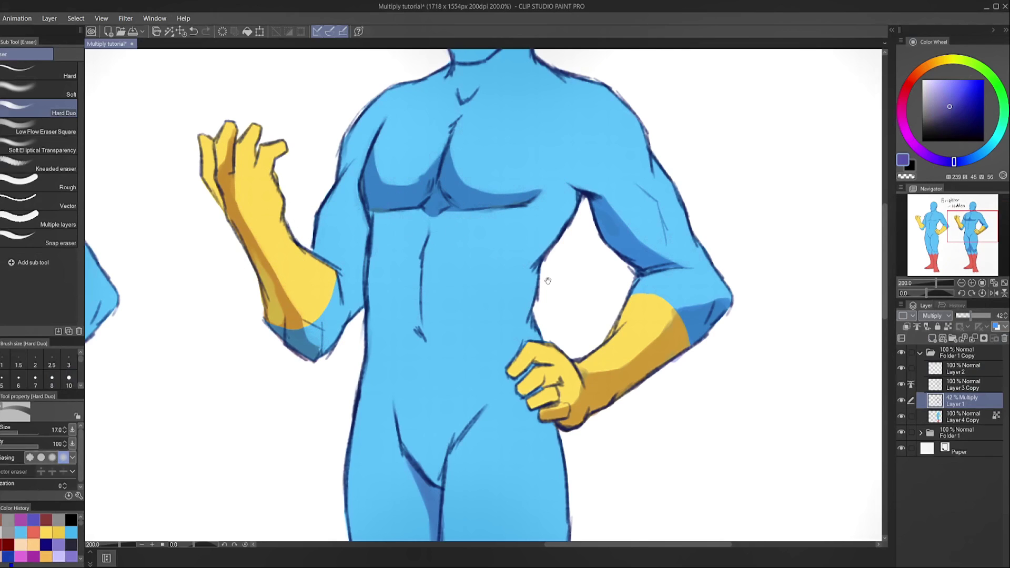
# Cover the whole right figure with muted blue using a size 500 brush and clip the Multiply layer to the flat color layer below
pyautogui.moveTo(548, 281); pyautogui.dragTo(543, 270)
pyautogui.scroll(-1, 727, 240)
pyautogui.press('b')
pyautogui.scroll(-1, 594, 196)
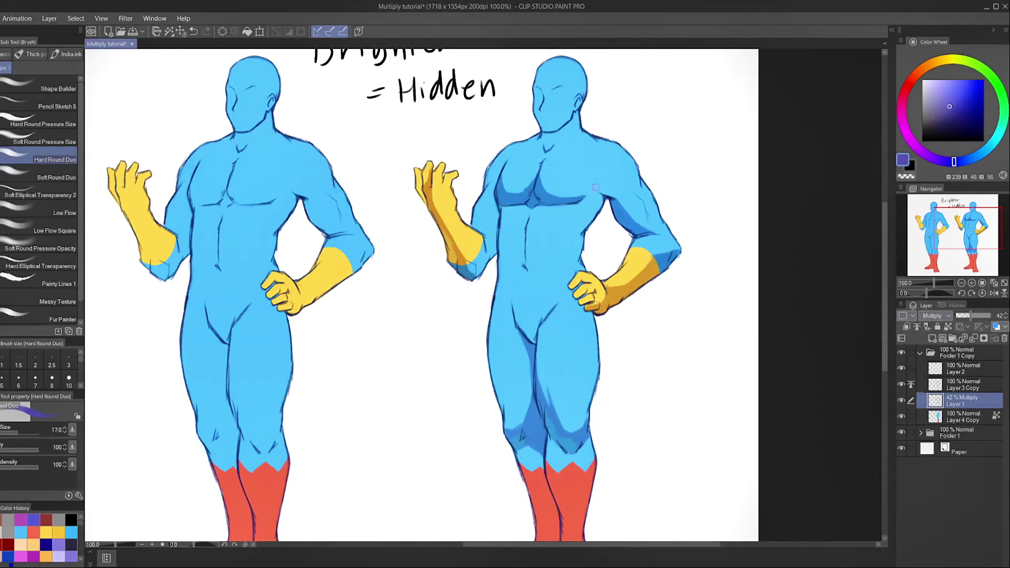
pyautogui.scroll(-1, 596, 187)
pyautogui.press(']')
pyautogui.press(']')
pyautogui.press(']')
pyautogui.press(']')
pyautogui.press(']')
pyautogui.press(']')
pyautogui.press(']')
pyautogui.press(']')
pyautogui.press(']')
pyautogui.moveTo(503, 84)
pyautogui.mouseDown()
pyautogui.moveTo(449, 185)
pyautogui.moveTo(489, 352)
pyautogui.moveTo(505, 302)
pyautogui.moveTo(473, 252)
pyautogui.moveTo(526, 237)
pyautogui.moveTo(447, 223)
pyautogui.mouseUp()
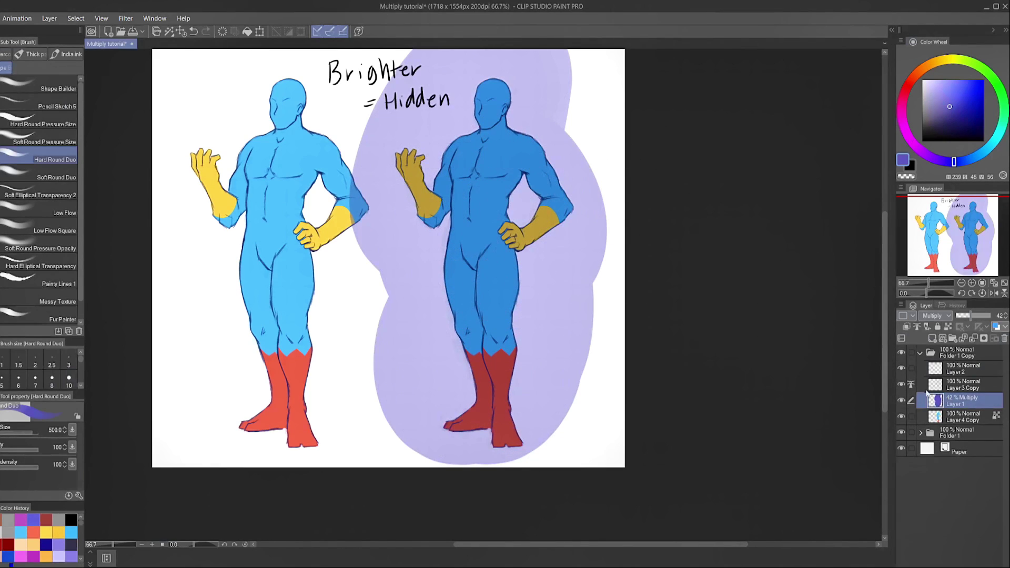
pyautogui.click(907, 327)
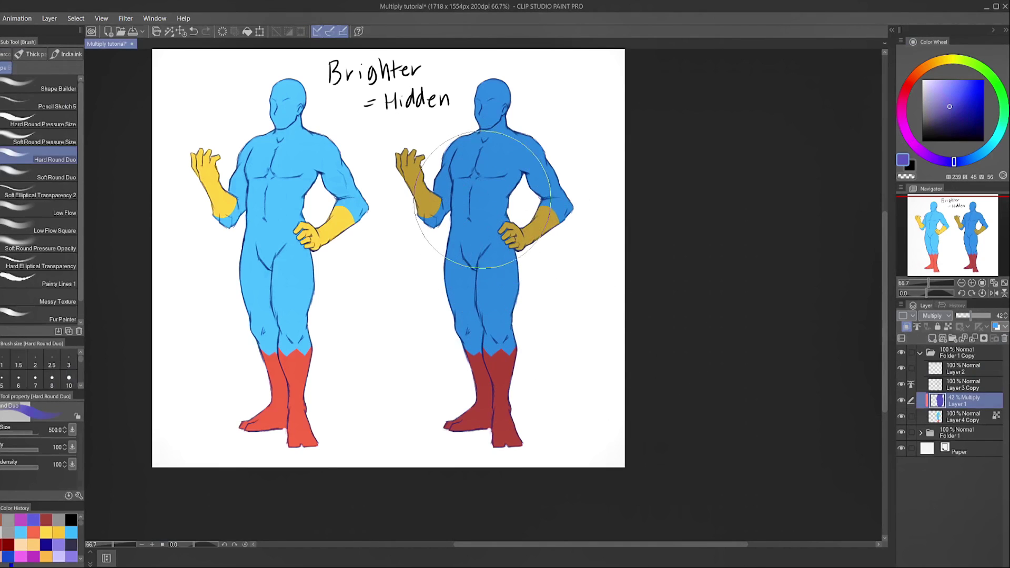
pyautogui.press('e')
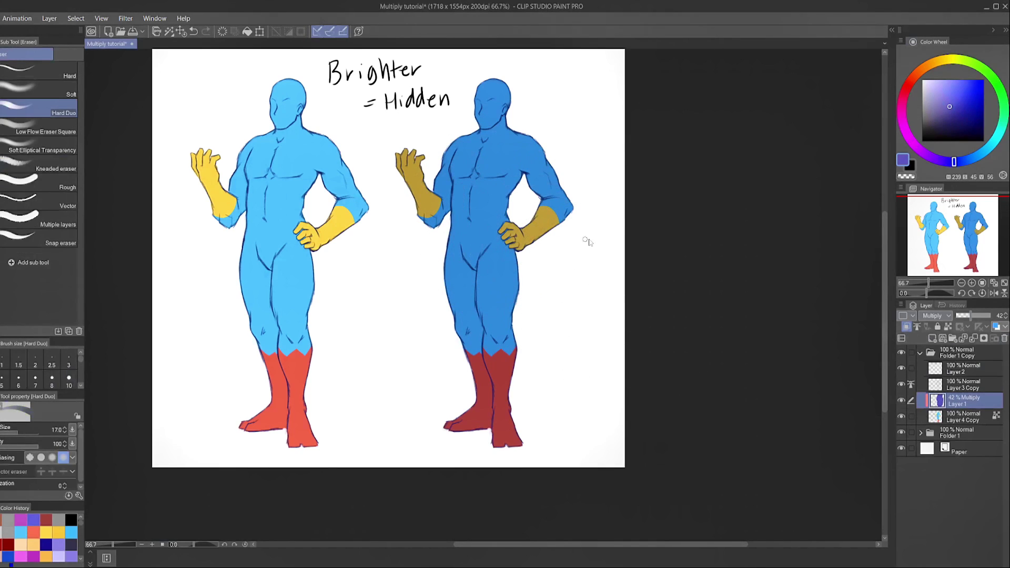
pyautogui.press('b')
pyautogui.scroll(2, 533, 205)
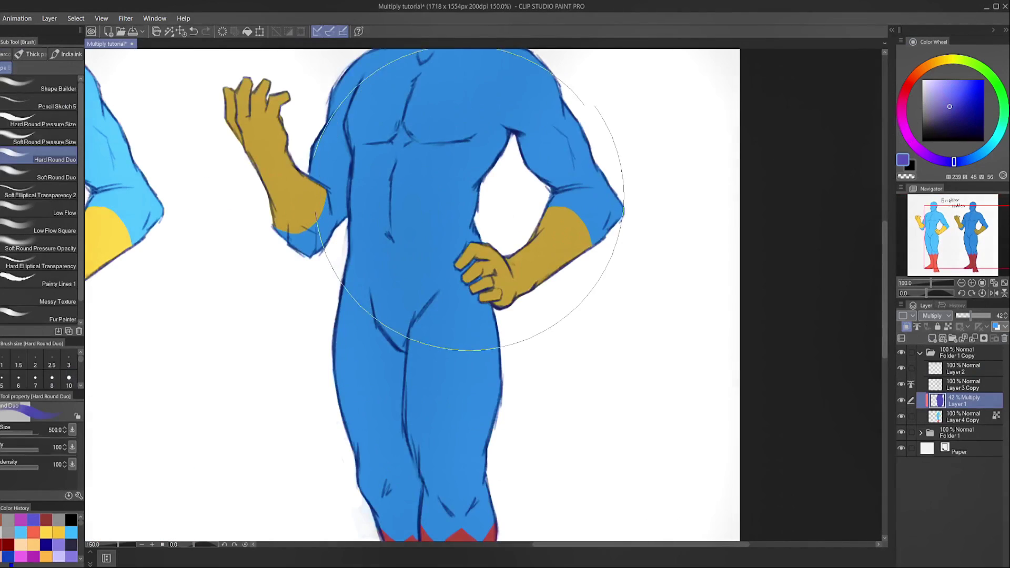
# Erase the shadow from the hip arm's shoulder and outer upper arm with the Hard Duo eraser
pyautogui.moveTo(447, 221); pyautogui.dragTo(466, 273)
pyautogui.scroll(4, 410, 279)
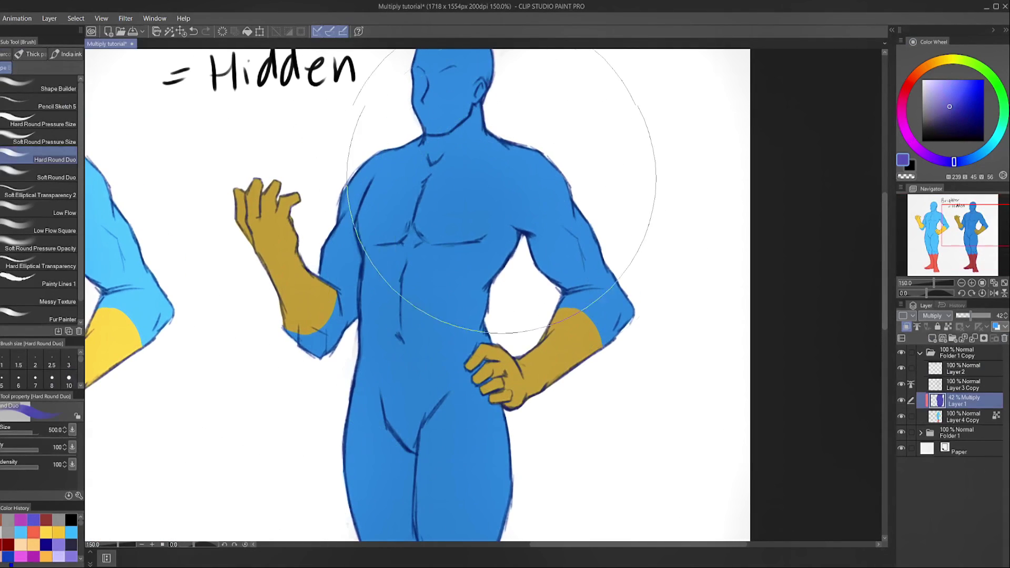
pyautogui.press('[')
pyautogui.press('[')
pyautogui.press('[')
pyautogui.press('[')
pyautogui.press('[')
pyautogui.press('[')
pyautogui.press('[')
pyautogui.press('[')
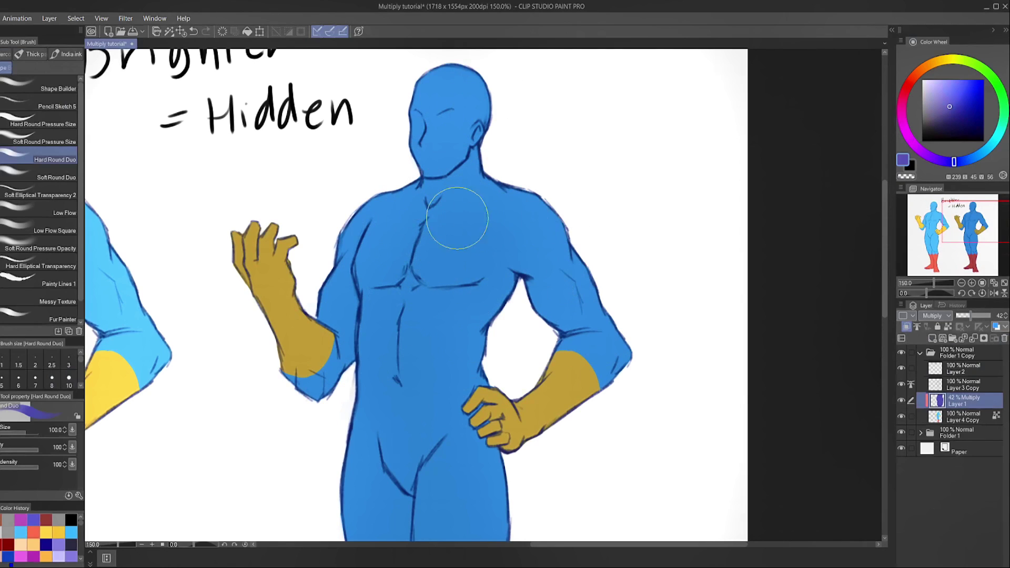
pyautogui.press('e')
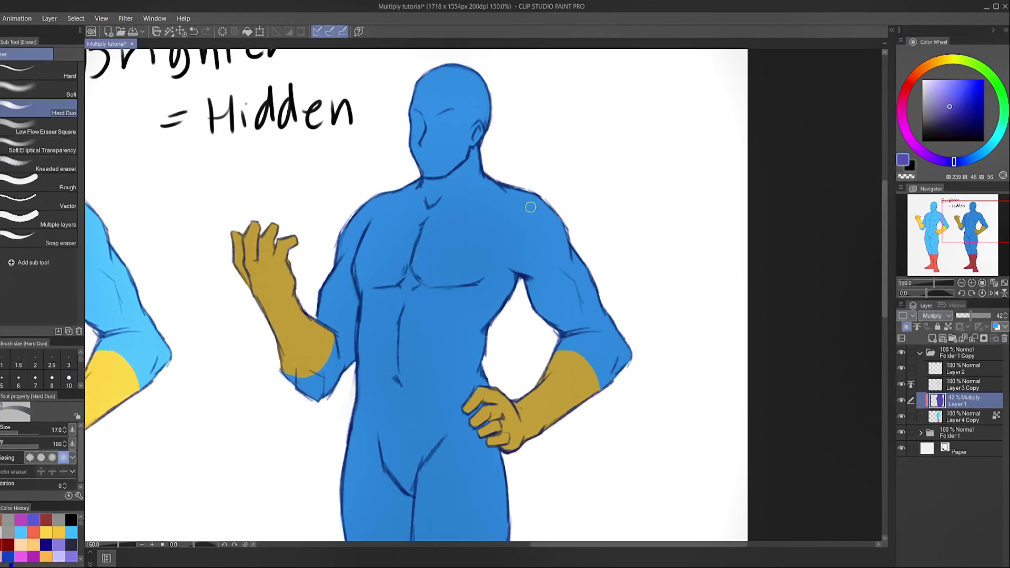
pyautogui.press(']')
pyautogui.press(']')
pyautogui.press(']')
pyautogui.press(']')
pyautogui.press(']')
pyautogui.moveTo(536, 212)
pyautogui.mouseDown()
pyautogui.moveTo(538, 195)
pyautogui.moveTo(550, 237)
pyautogui.moveTo(521, 200)
pyautogui.moveTo(561, 245)
pyautogui.moveTo(564, 279)
pyautogui.moveTo(568, 268)
pyautogui.moveTo(574, 284)
pyautogui.moveTo(569, 262)
pyautogui.moveTo(592, 306)
pyautogui.mouseUp()
# Smooth the lit area on the hip arm's shoulder and extend it down toward the elbow with the eraser at size 30
pyautogui.press('[')
pyautogui.press('[')
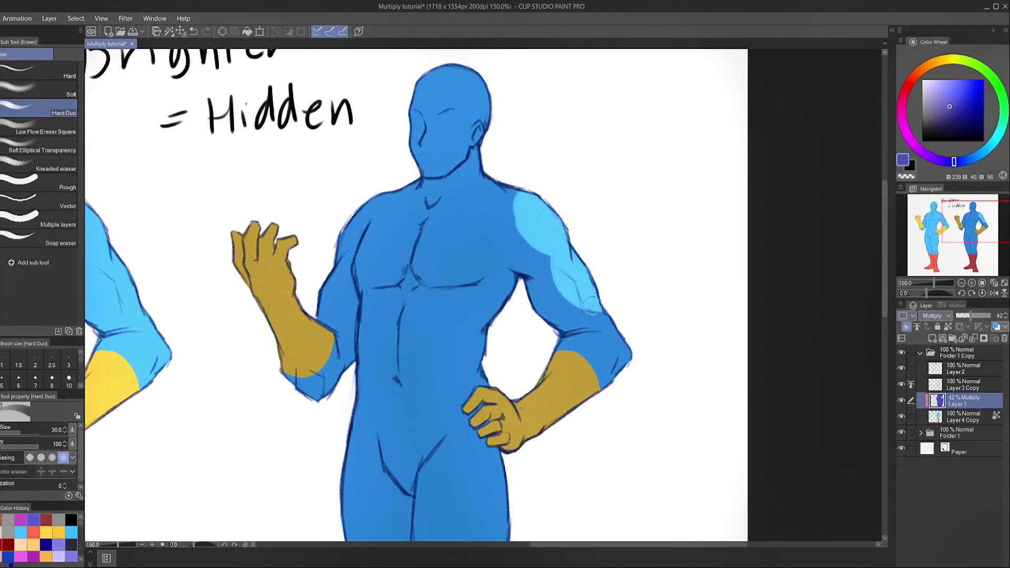
pyautogui.moveTo(564, 258)
pyautogui.mouseDown()
pyautogui.moveTo(519, 236)
pyautogui.moveTo(525, 192)
pyautogui.moveTo(514, 217)
pyautogui.moveTo(558, 268)
pyautogui.mouseUp()
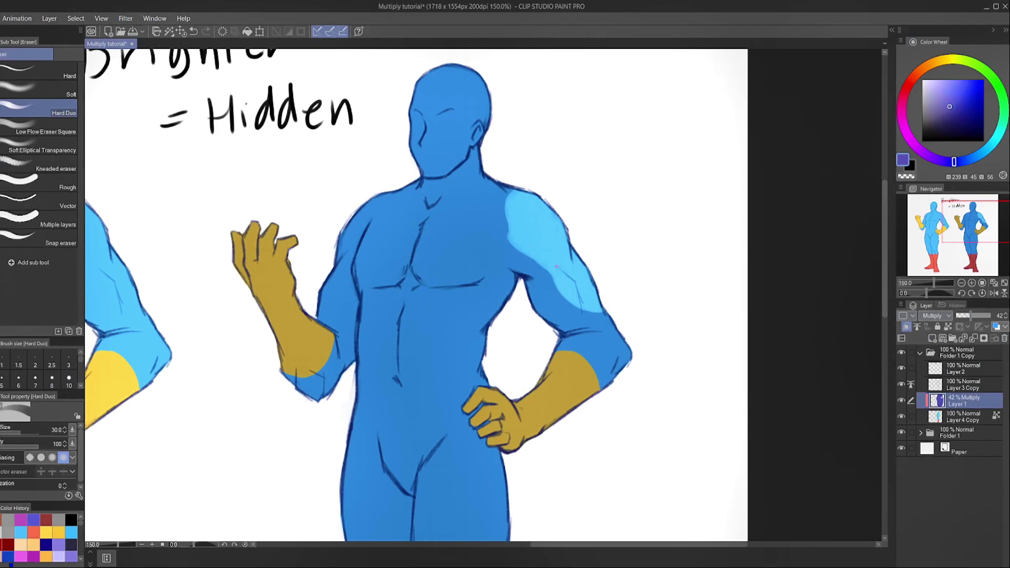
pyautogui.moveTo(577, 302); pyautogui.dragTo(616, 319)
# Erase the shadow over the hip arm's elbow and along the middle of its yellow glove at eraser size 25
pyautogui.press('[')
pyautogui.moveTo(539, 401)
pyautogui.mouseDown()
pyautogui.moveTo(572, 376)
pyautogui.moveTo(589, 339)
pyautogui.moveTo(604, 348)
pyautogui.moveTo(571, 379)
pyautogui.moveTo(614, 348)
pyautogui.moveTo(598, 335)
pyautogui.moveTo(592, 308)
pyautogui.moveTo(616, 337)
pyautogui.mouseUp()
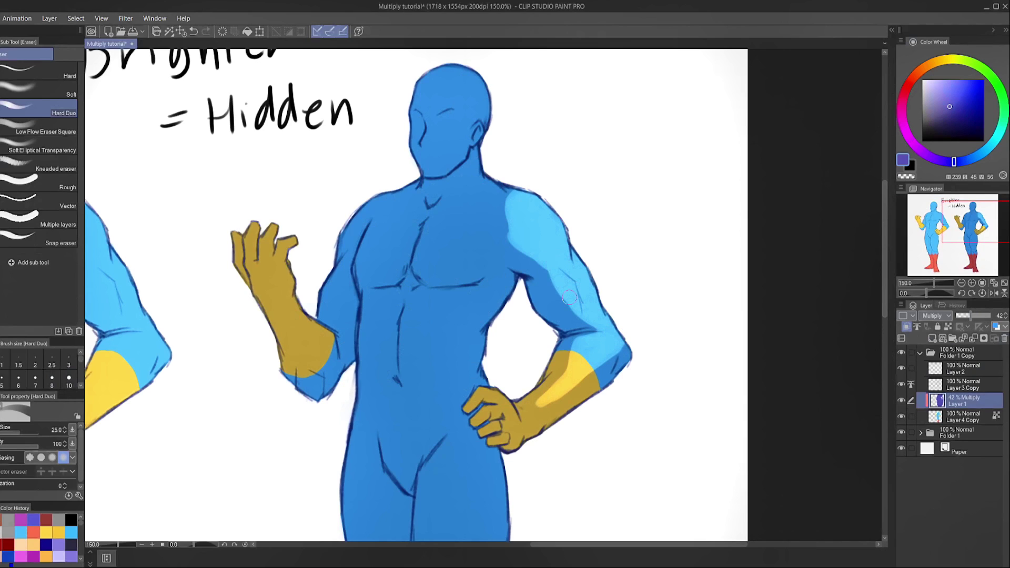
pyautogui.press('b')
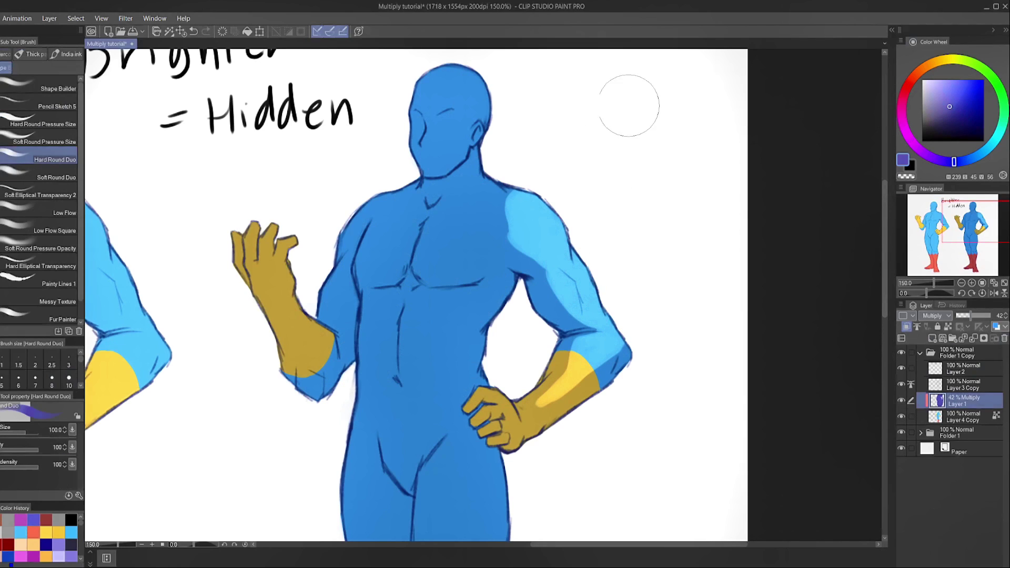
# Erase the shadow along the hip-side edge of the neck and shoulder slope with the Hard Duo eraser at size 25
pyautogui.press('e')
pyautogui.moveTo(502, 189)
pyautogui.mouseDown()
pyautogui.moveTo(482, 154)
pyautogui.moveTo(485, 178)
pyautogui.moveTo(507, 204)
pyautogui.moveTo(494, 187)
pyautogui.mouseUp()
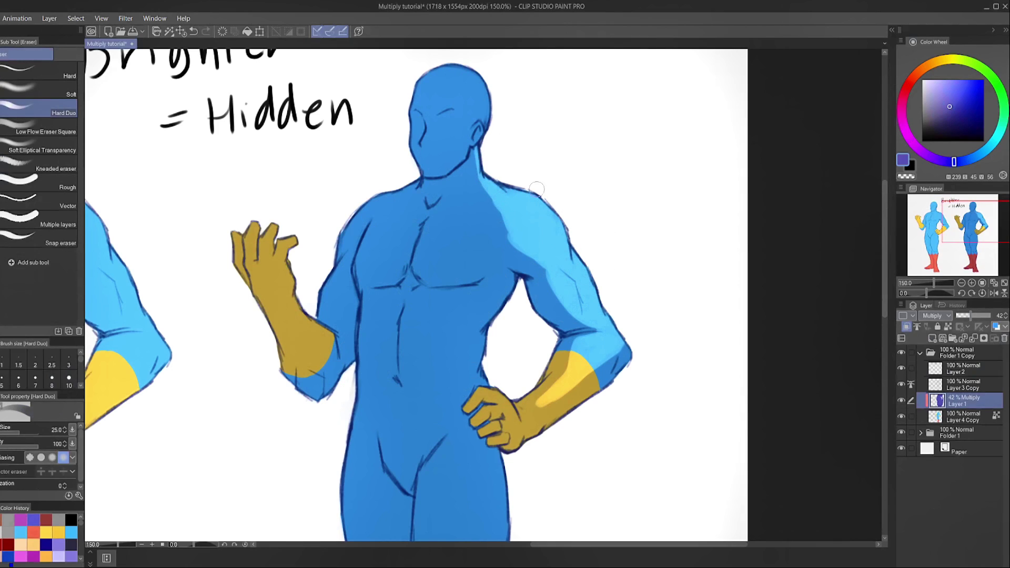
pyautogui.moveTo(499, 206); pyautogui.dragTo(511, 245)
pyautogui.moveTo(578, 263); pyautogui.dragTo(565, 221)
# Widen the lit area on the hip arm's glove at eraser size 20 and lighten the hand's knuckles at size 17
pyautogui.moveTo(545, 343)
pyautogui.mouseDown()
pyautogui.moveTo(516, 369)
pyautogui.moveTo(557, 343)
pyautogui.mouseUp()
pyautogui.press('[')
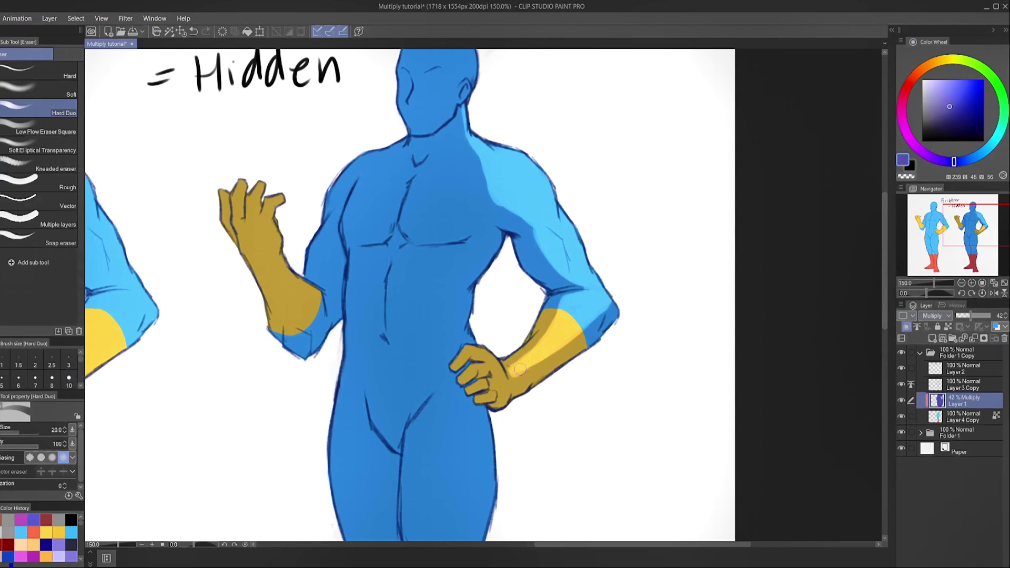
pyautogui.moveTo(521, 376); pyautogui.dragTo(607, 301)
pyautogui.press('[')
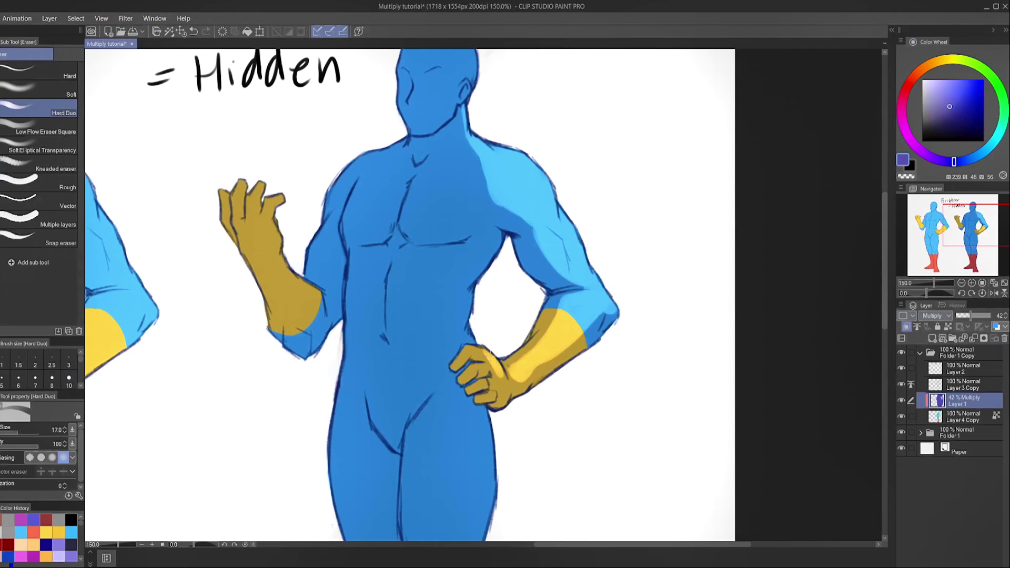
pyautogui.moveTo(491, 368); pyautogui.dragTo(481, 367)
pyautogui.moveTo(502, 383); pyautogui.dragTo(496, 397)
# Erase the shadow from the raised arm's shoulder and the upper areas of both pecs, enlarging the Hard Duo eraser to size 70
pyautogui.press(']')
pyautogui.moveTo(363, 181)
pyautogui.mouseDown()
pyautogui.moveTo(352, 218)
pyautogui.moveTo(386, 203)
pyautogui.moveTo(392, 182)
pyautogui.moveTo(367, 210)
pyautogui.mouseUp()
pyautogui.press(']')
pyautogui.moveTo(429, 179)
pyautogui.mouseDown()
pyautogui.moveTo(414, 215)
pyautogui.moveTo(437, 189)
pyautogui.moveTo(443, 198)
pyautogui.moveTo(436, 185)
pyautogui.moveTo(411, 212)
pyautogui.moveTo(420, 198)
pyautogui.moveTo(334, 180)
pyautogui.moveTo(369, 148)
pyautogui.moveTo(390, 142)
pyautogui.moveTo(328, 203)
pyautogui.moveTo(310, 252)
pyautogui.mouseUp()
pyautogui.press(']')
pyautogui.moveTo(359, 170)
pyautogui.mouseDown()
pyautogui.moveTo(392, 182)
pyautogui.moveTo(375, 154)
pyautogui.moveTo(421, 168)
pyautogui.moveTo(432, 183)
pyautogui.moveTo(488, 157)
pyautogui.moveTo(477, 190)
pyautogui.moveTo(482, 167)
pyautogui.mouseUp()
pyautogui.press(']')
pyautogui.press(']')
pyautogui.press(']')
pyautogui.moveTo(421, 171)
pyautogui.mouseDown()
pyautogui.moveTo(441, 181)
pyautogui.moveTo(385, 178)
pyautogui.moveTo(406, 203)
pyautogui.moveTo(368, 208)
pyautogui.mouseUp()
pyautogui.moveTo(436, 196); pyautogui.dragTo(453, 201)
pyautogui.moveTo(488, 172); pyautogui.dragTo(492, 213)
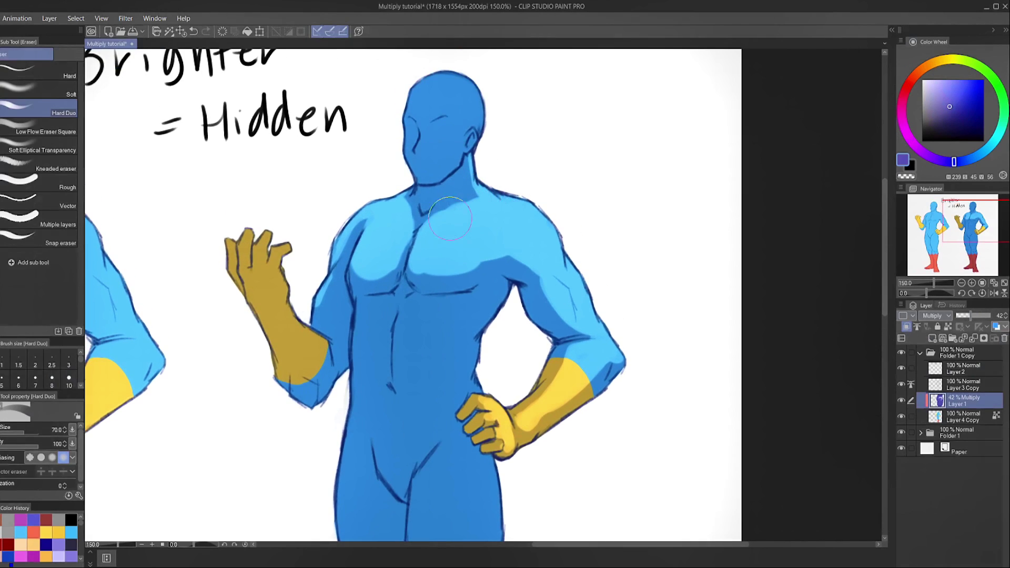
# Repaint the shadow on the neck and collar area with the Hard Round Duo brush at size 30
pyautogui.press('b')
pyautogui.press('[')
pyautogui.moveTo(419, 200)
pyautogui.mouseDown()
pyautogui.moveTo(413, 213)
pyautogui.moveTo(459, 203)
pyautogui.mouseUp()
pyautogui.moveTo(471, 179); pyautogui.dragTo(468, 157)
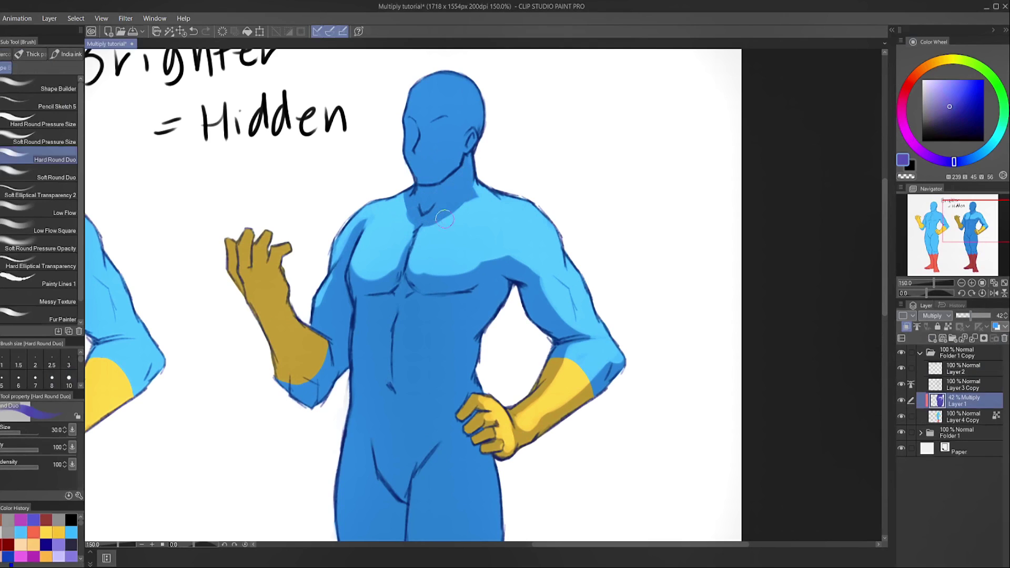
# Smooth the shadow edge under the hip-side pec toward the armpit with the Hard Duo eraser at size 60
pyautogui.press('e')
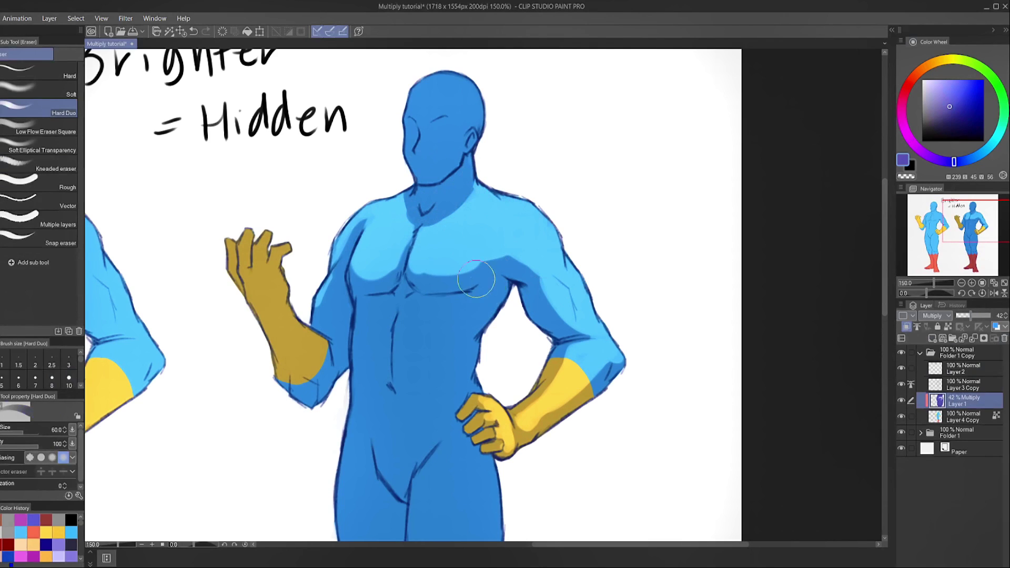
pyautogui.moveTo(454, 273); pyautogui.dragTo(450, 262)
pyautogui.moveTo(500, 282); pyautogui.dragTo(496, 255)
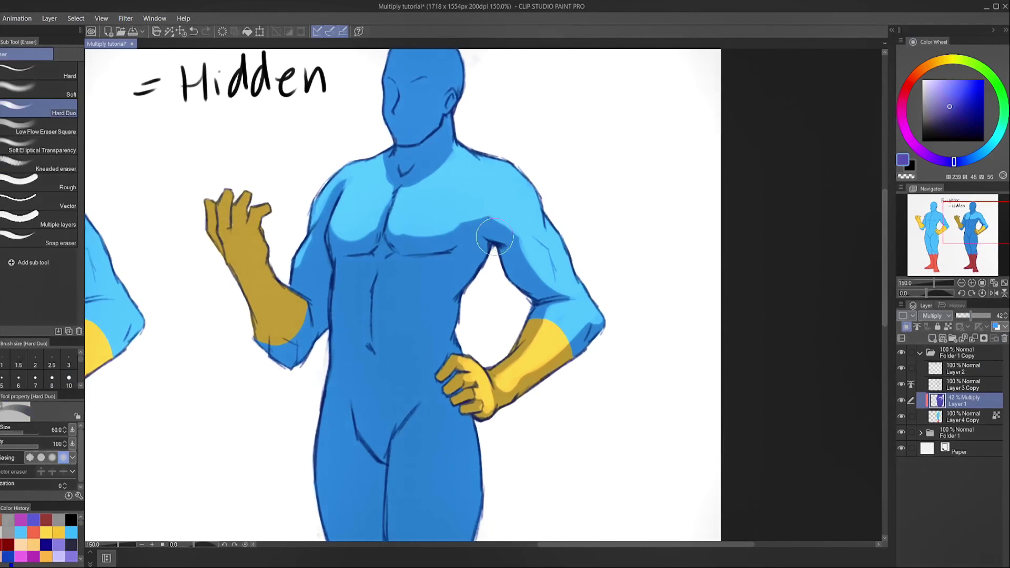
# Erase the shadow along the outer edge of the hip-side leg's red boot with the Hard Duo eraser at size 60
pyautogui.hotkey('ctrl', '-')
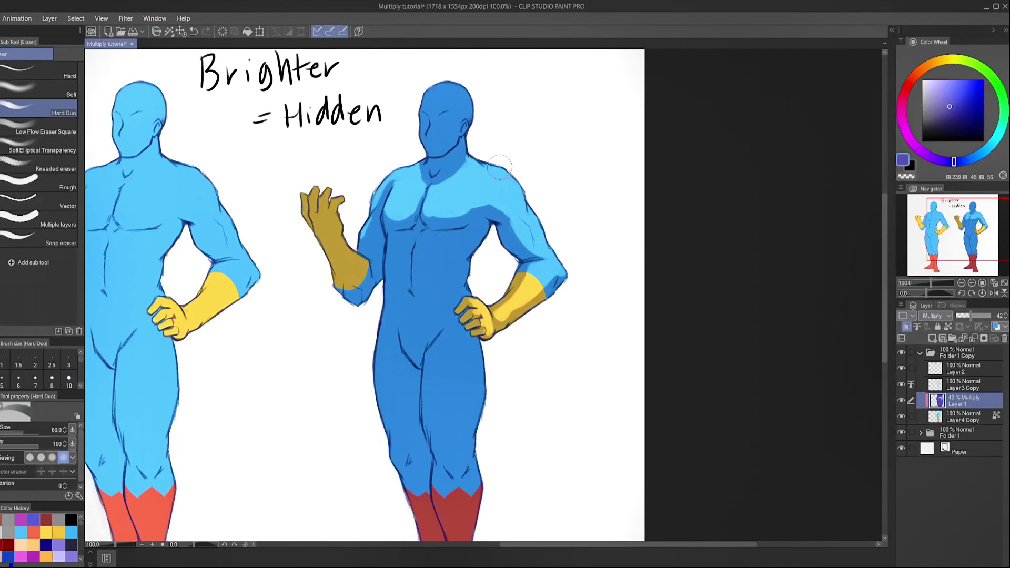
pyautogui.moveTo(457, 195); pyautogui.dragTo(491, 235)
pyautogui.moveTo(553, 278); pyautogui.dragTo(543, 257)
pyautogui.moveTo(471, 297)
pyautogui.mouseDown()
pyautogui.moveTo(440, 213)
pyautogui.moveTo(428, 75)
pyautogui.mouseUp()
pyautogui.moveTo(462, 266)
pyautogui.mouseDown()
pyautogui.moveTo(461, 410)
pyautogui.moveTo(450, 364)
pyautogui.mouseUp()
pyautogui.moveTo(483, 318); pyautogui.dragTo(494, 359)
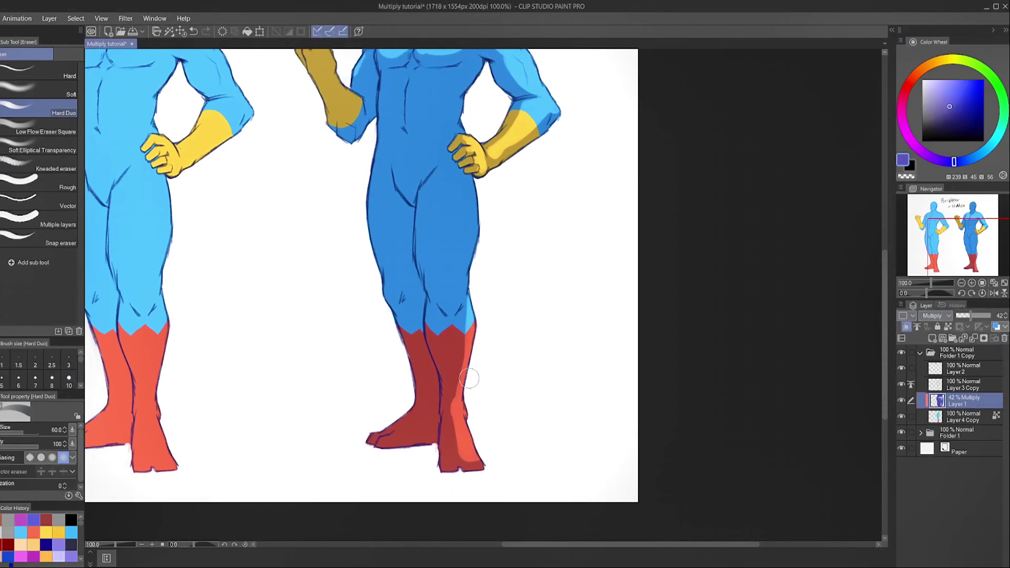
pyautogui.moveTo(464, 295); pyautogui.dragTo(464, 311)
# Erase the shadow along the hip-side leg's outer thigh and over its knee with the eraser at size 50
pyautogui.press('[')
pyautogui.moveTo(464, 407)
pyautogui.mouseDown()
pyautogui.moveTo(452, 315)
pyautogui.moveTo(470, 287)
pyautogui.moveTo(476, 187)
pyautogui.mouseUp()
pyautogui.moveTo(489, 251); pyautogui.dragTo(502, 330)
pyautogui.scroll(-3, 502, 329)
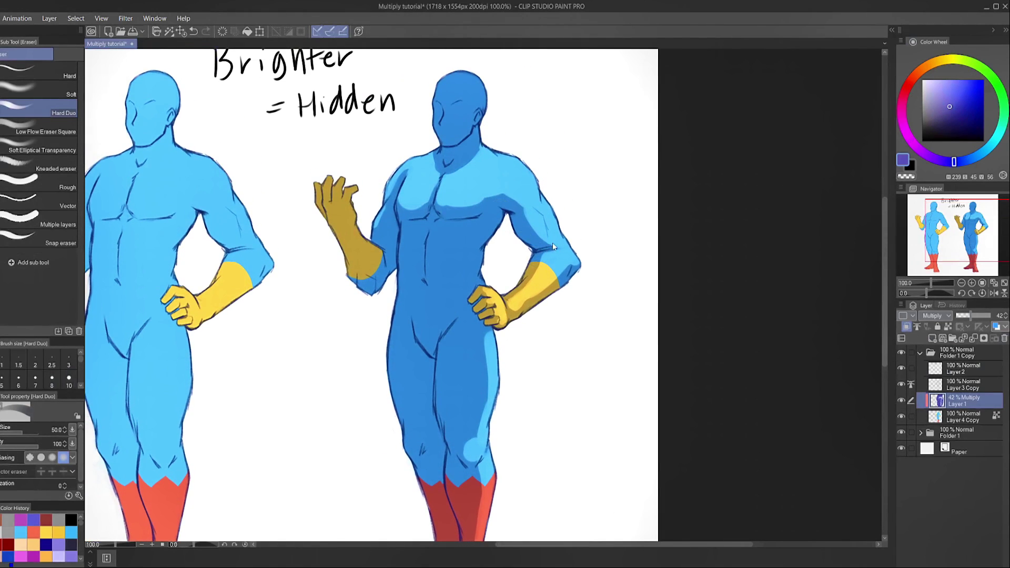
pyautogui.press('b')
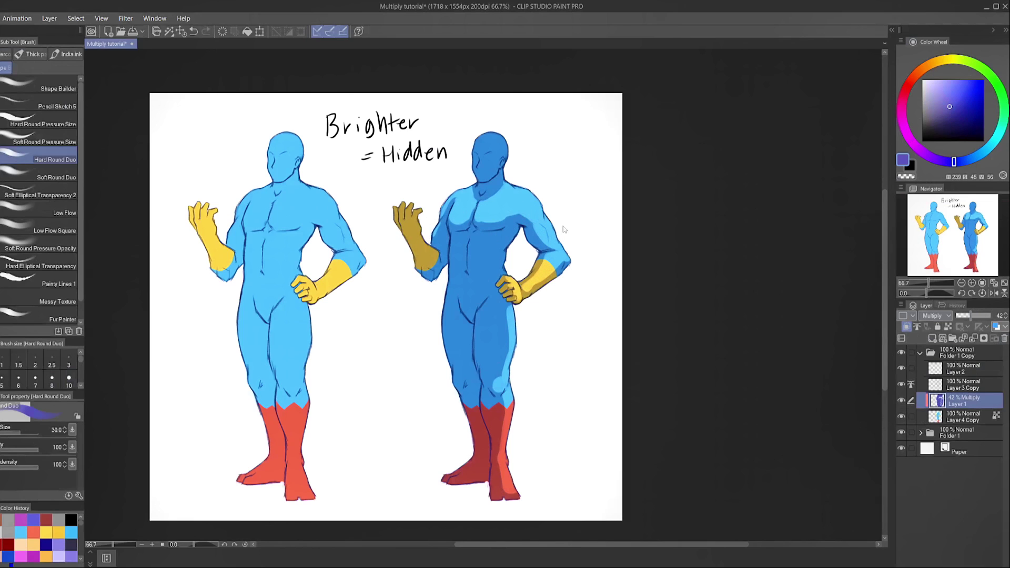
pyautogui.scroll(4, 565, 229)
pyautogui.moveTo(429, 165)
pyautogui.mouseDown()
pyautogui.moveTo(426, 186)
pyautogui.moveTo(467, 175)
pyautogui.mouseUp()
pyautogui.hotkey('ctrl', 'z')
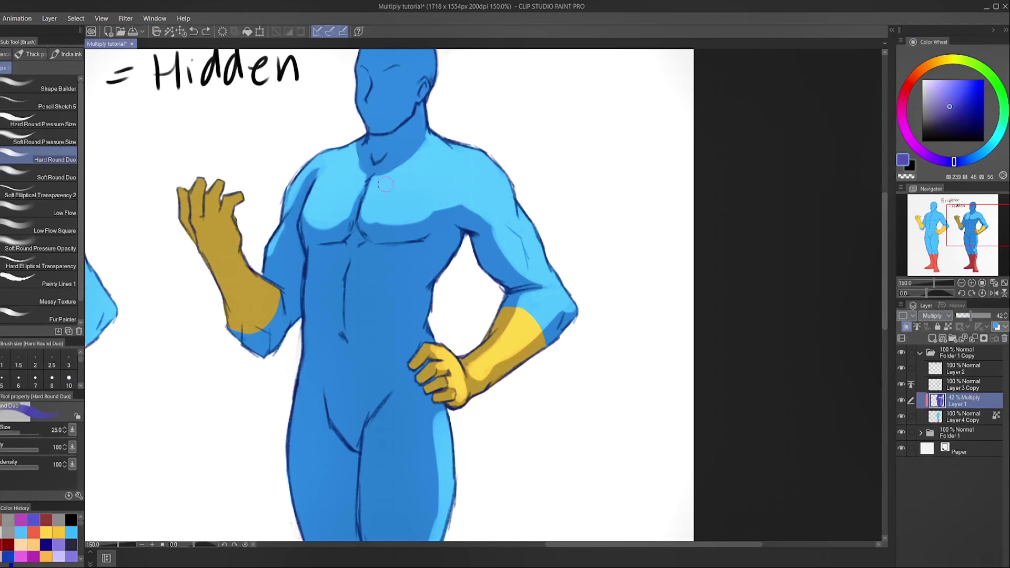
# Soften the lower shadow edges of the pecs with the Soft Elliptical Transparency eraser at size 40
pyautogui.press('e')
pyautogui.click(39, 151)
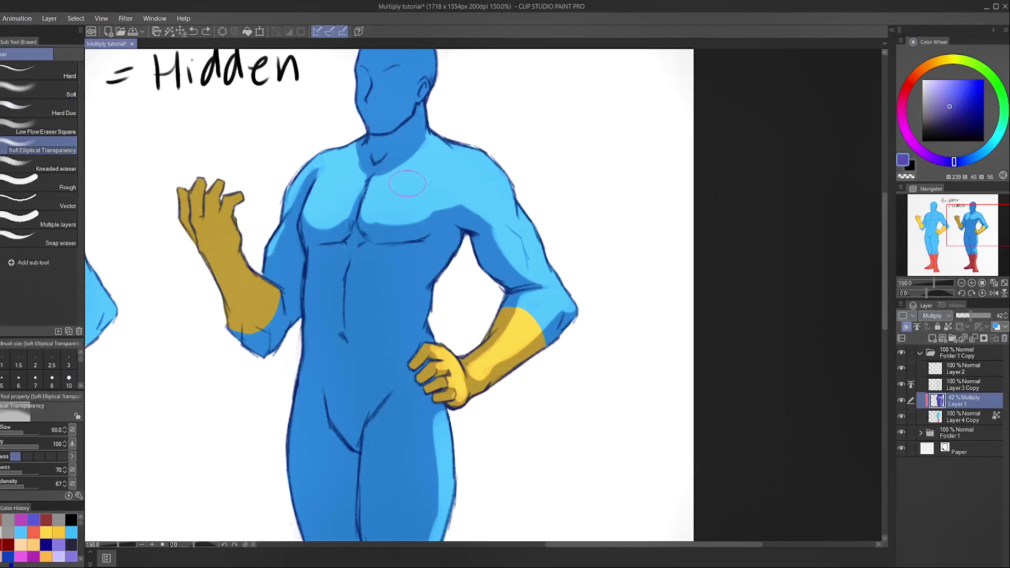
pyautogui.press('[')
pyautogui.press('[')
pyautogui.moveTo(374, 218); pyautogui.dragTo(378, 213)
pyautogui.moveTo(374, 214); pyautogui.dragTo(412, 217)
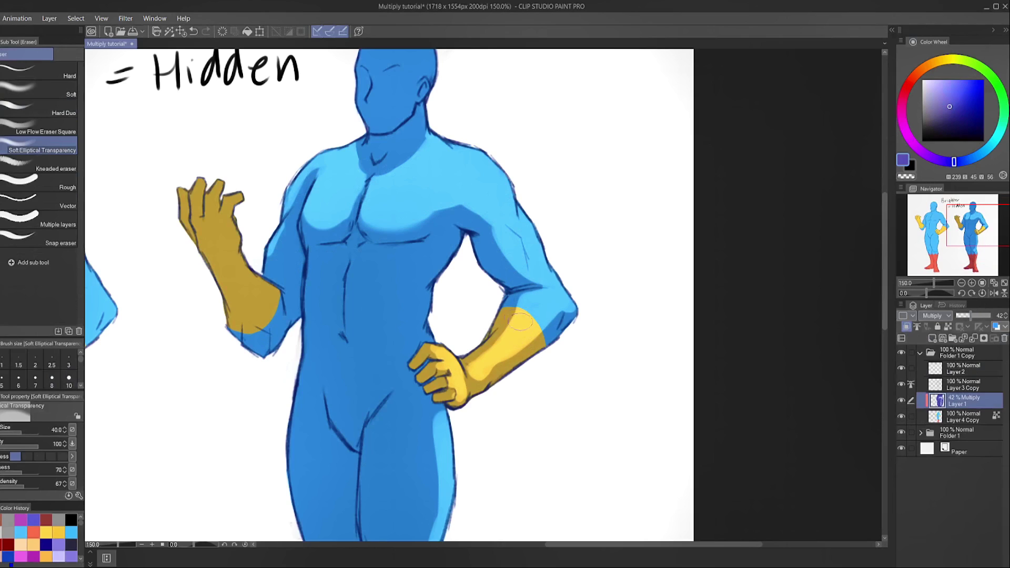
# Soften the shadow edge along the hip arm's yellow glove with the Soft Elliptical Transparency eraser, reducing it to size 25
pyautogui.moveTo(485, 361)
pyautogui.mouseDown()
pyautogui.moveTo(537, 332)
pyautogui.moveTo(526, 333)
pyautogui.mouseUp()
pyautogui.moveTo(484, 367); pyautogui.dragTo(509, 363)
pyautogui.press('b')
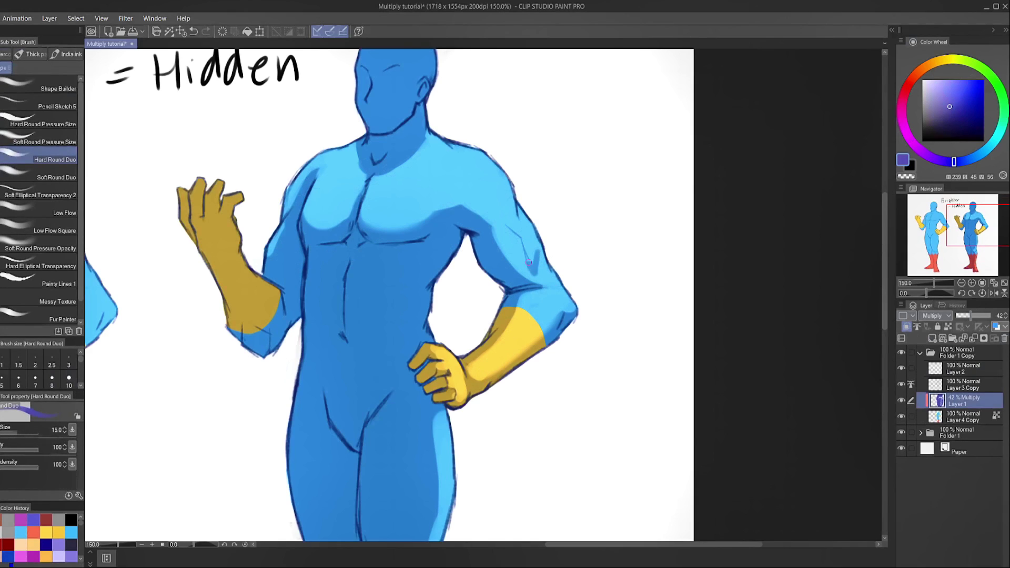
pyautogui.press('e')
pyautogui.moveTo(484, 358); pyautogui.dragTo(523, 305)
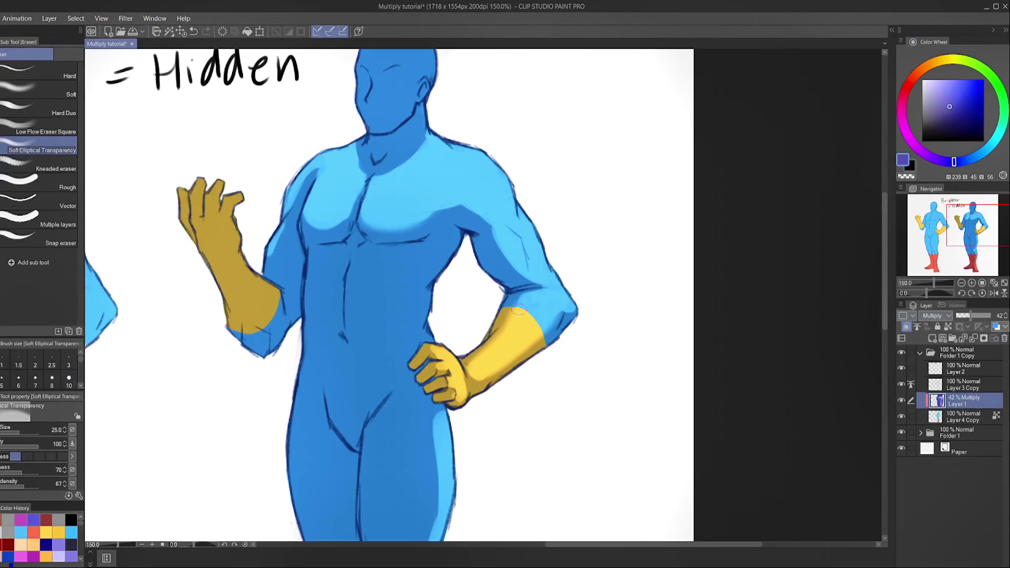
pyautogui.moveTo(501, 364); pyautogui.dragTo(555, 314)
pyautogui.moveTo(500, 329); pyautogui.dragTo(520, 311)
# Softly lighten the crown and back of the head with the Soft Elliptical Transparency eraser, enlarging it to size 120
pyautogui.press(']')
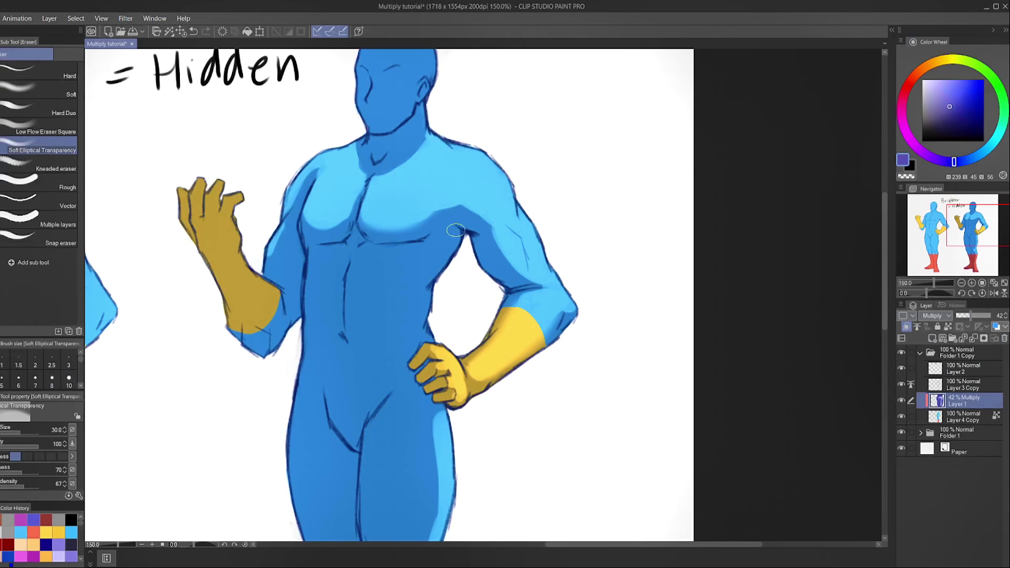
pyautogui.scroll(3, 412, 187)
pyautogui.press(']')
pyautogui.press(']')
pyautogui.press(']')
pyautogui.press(']')
pyautogui.press(']')
pyautogui.press(']')
pyautogui.moveTo(450, 147)
pyautogui.mouseDown()
pyautogui.moveTo(445, 175)
pyautogui.moveTo(453, 121)
pyautogui.moveTo(438, 171)
pyautogui.mouseUp()
pyautogui.press(']')
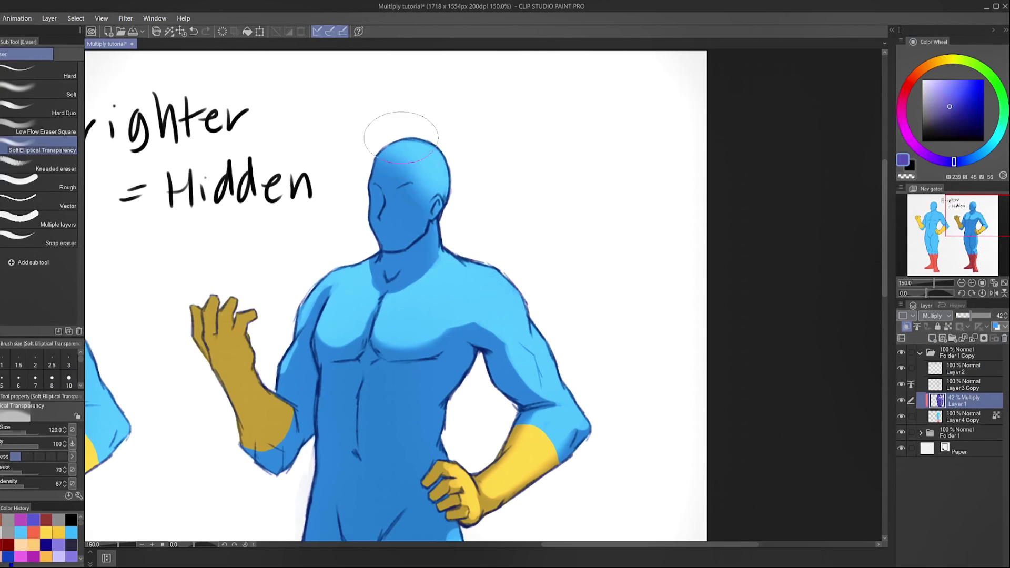
# Add a small soft highlight on the face beside the nose using a much smaller soft eraser
pyautogui.press('[')
pyautogui.press('[')
pyautogui.press('[')
pyautogui.press('[')
pyautogui.press('[')
pyautogui.press('[')
pyautogui.press('[')
pyautogui.press('[')
pyautogui.press('[')
pyautogui.press('[')
pyautogui.press('[')
pyautogui.press('[')
pyautogui.press('[')
pyautogui.press('[')
pyautogui.press('[')
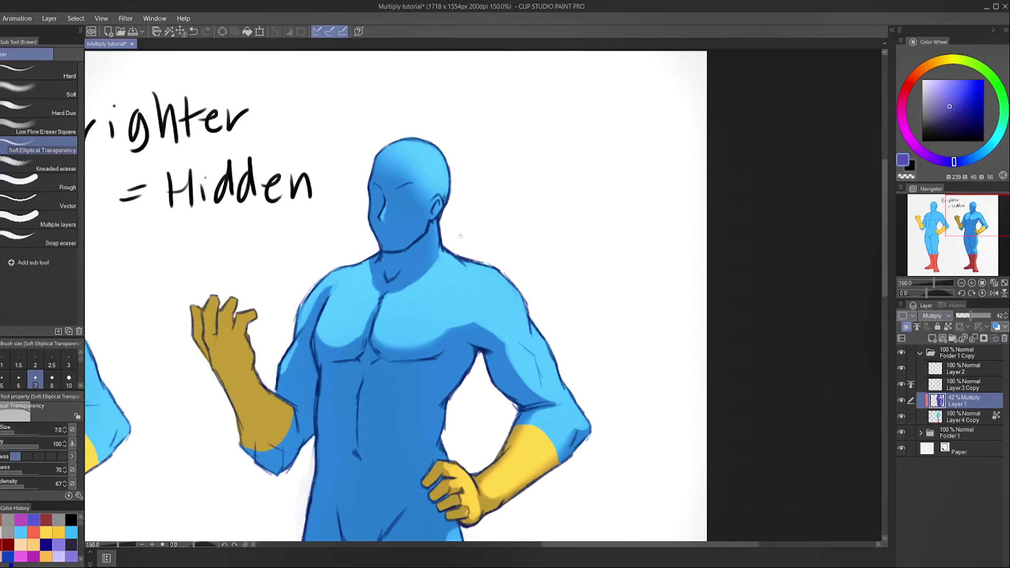
# Soften the shadow edges around the raised arm's shoulder and the upper body with the soft eraser at size 20
pyautogui.moveTo(441, 252); pyautogui.dragTo(449, 235)
pyautogui.press(']')
pyautogui.press(']')
pyautogui.press(']')
pyautogui.press(']')
pyautogui.press(']')
pyautogui.press(']')
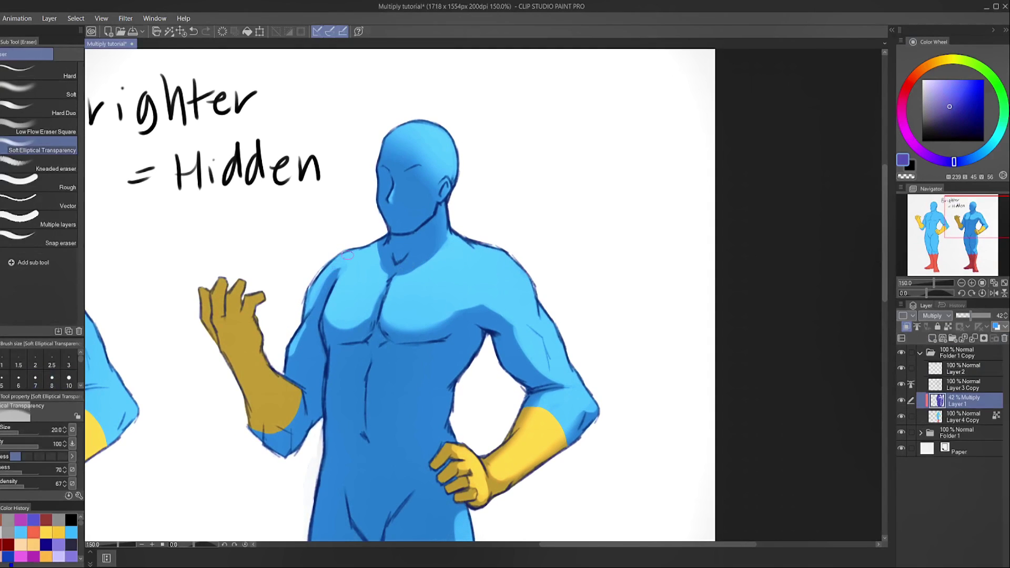
pyautogui.moveTo(336, 271); pyautogui.dragTo(313, 308)
pyautogui.moveTo(486, 300); pyautogui.dragTo(467, 255)
pyautogui.scroll(-1, 506, 243)
pyautogui.moveTo(542, 243); pyautogui.dragTo(532, 227)
pyautogui.moveTo(501, 267); pyautogui.dragTo(517, 251)
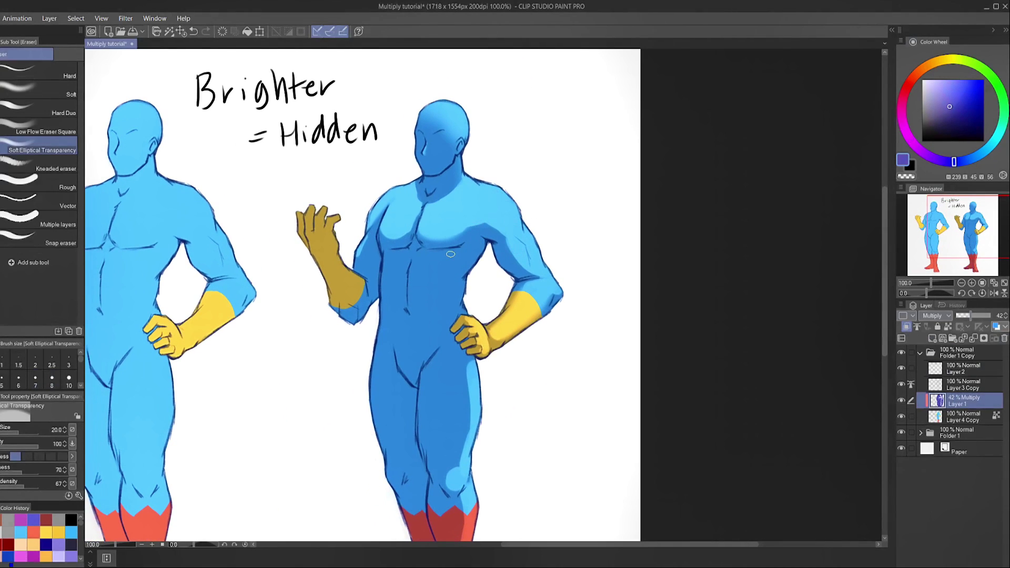
pyautogui.moveTo(454, 256); pyautogui.dragTo(587, 244)
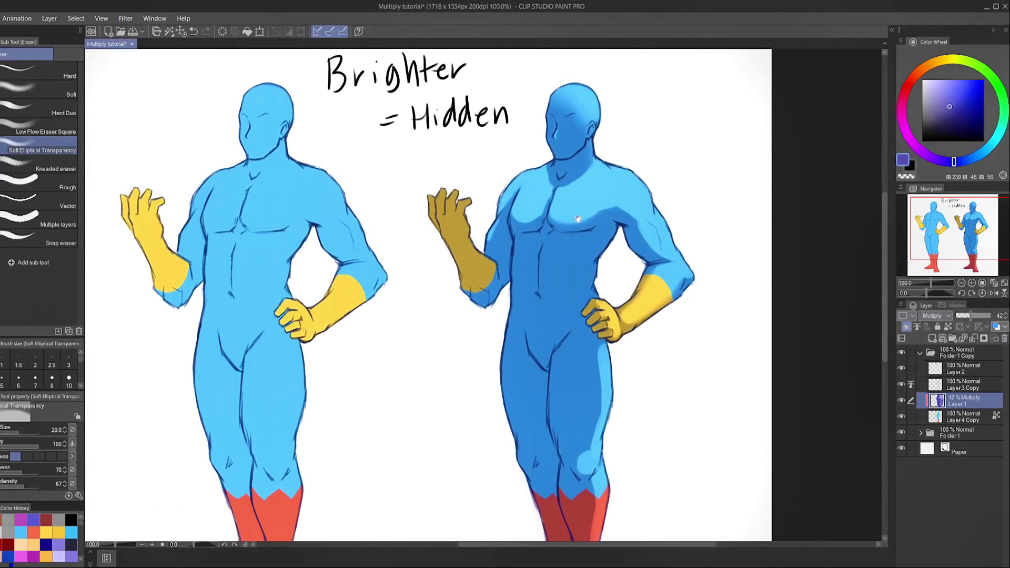
pyautogui.scroll(-1, 578, 230)
pyautogui.press('b')
pyautogui.moveTo(602, 241); pyautogui.dragTo(587, 245)
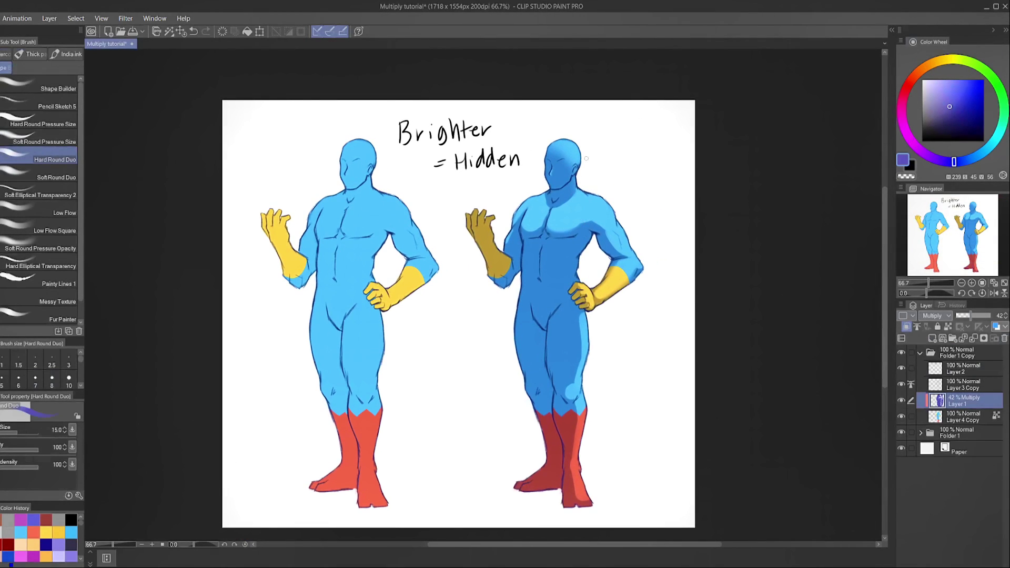
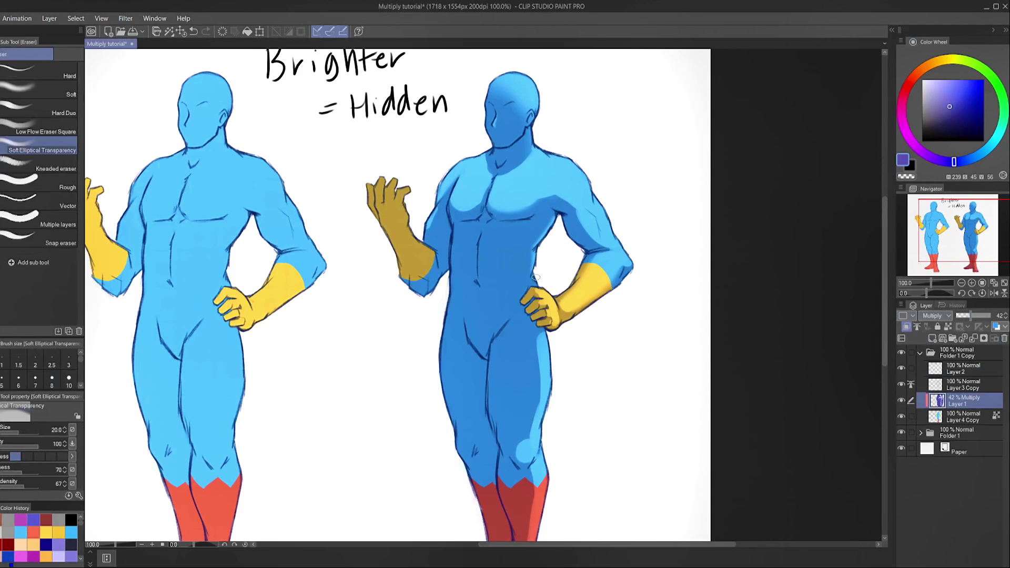
# Switch from the soft eraser to the Hard Round Duo brush
pyautogui.scroll(-3, 543, 247)
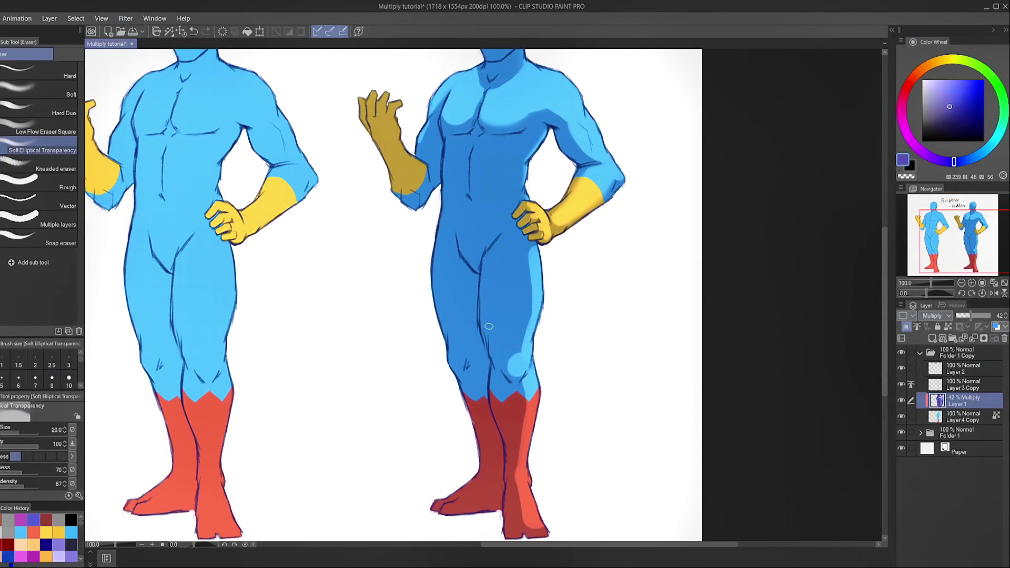
pyautogui.moveTo(402, 310); pyautogui.dragTo(419, 325)
pyautogui.moveTo(567, 283); pyautogui.dragTo(581, 333)
pyautogui.moveTo(469, 215); pyautogui.dragTo(472, 290)
pyautogui.press('b')
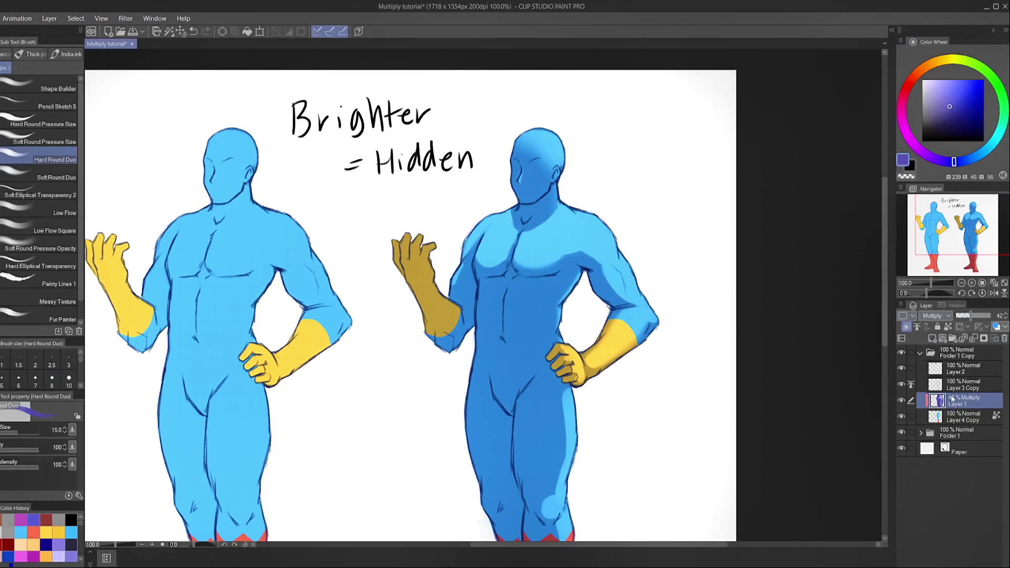
# Try darker shadows by raising the Multiply shadow layer's opacity to 64% and further to 99%
pyautogui.click(979, 318)
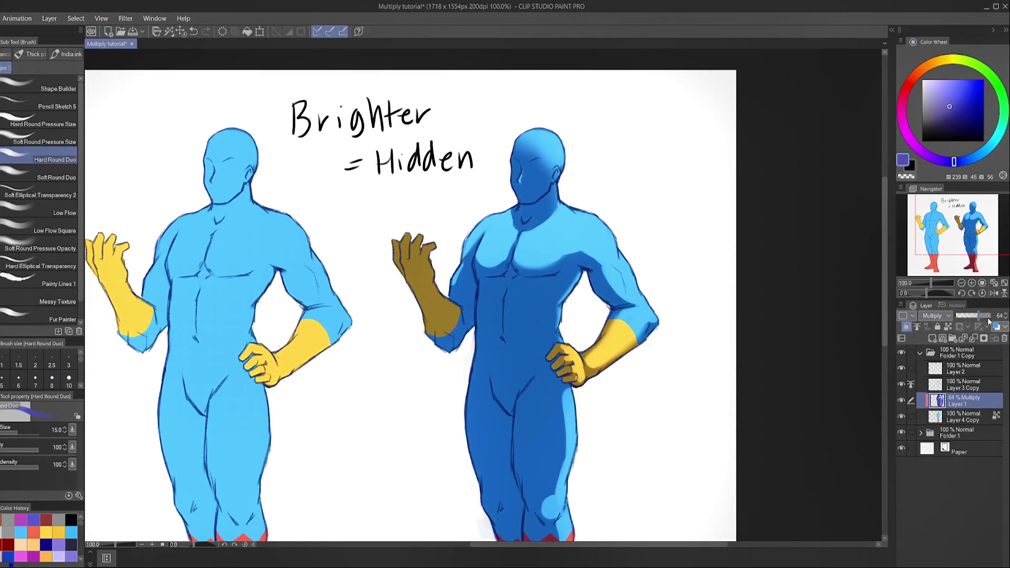
pyautogui.click(987, 319)
pyautogui.moveTo(987, 319); pyautogui.dragTo(989, 319)
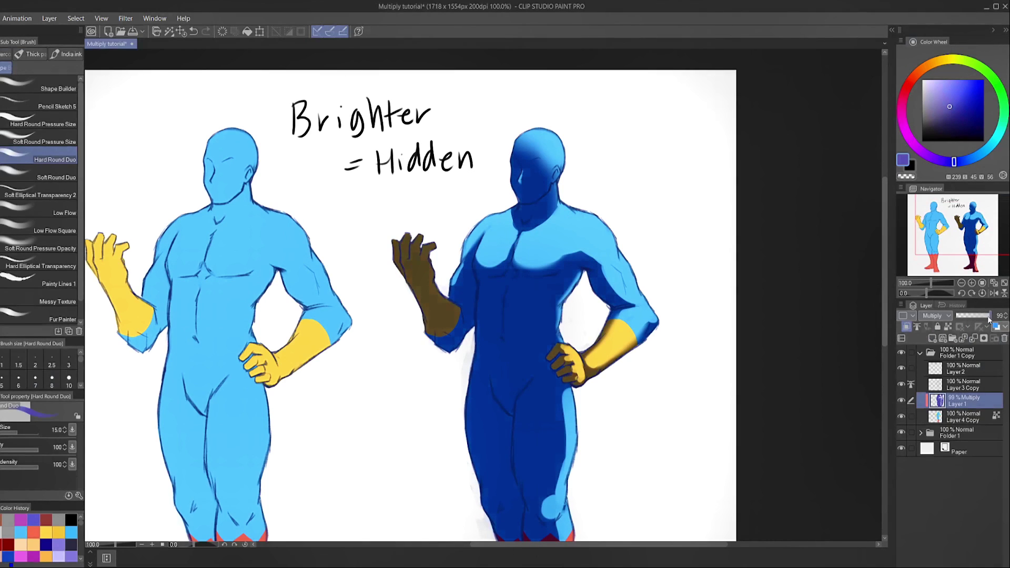
# Lower the Multiply shadow layer's opacity to 25% and bring both full figures into view
pyautogui.moveTo(974, 318); pyautogui.dragTo(964, 318)
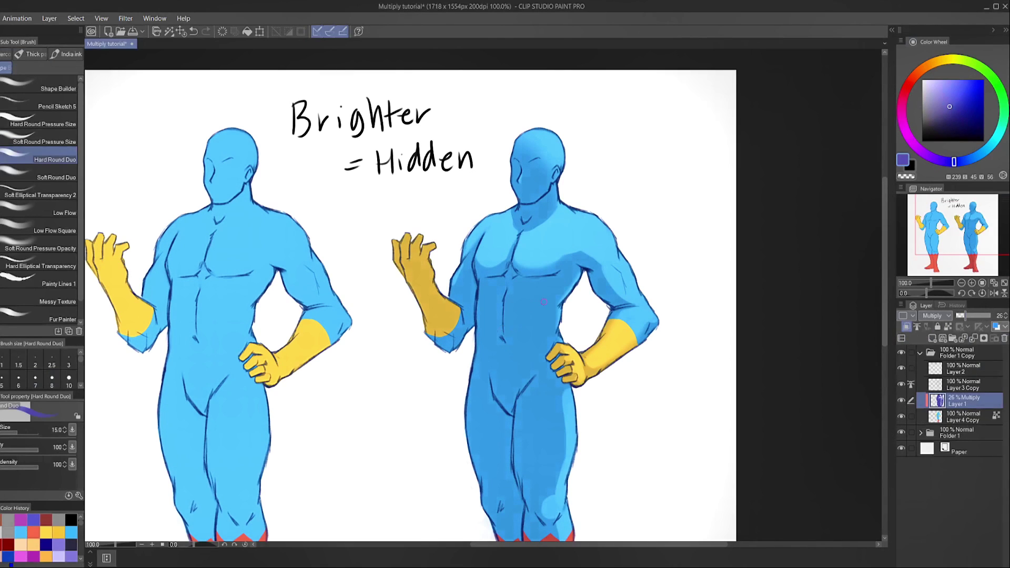
pyautogui.scroll(-2, 531, 315)
pyautogui.scroll(-2, 505, 387)
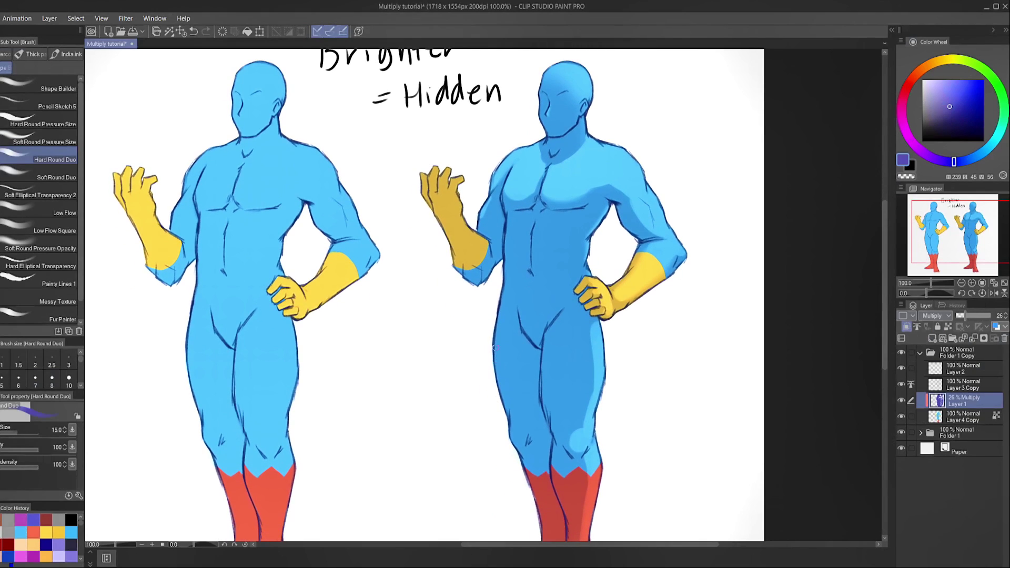
pyautogui.scroll(-2, 527, 363)
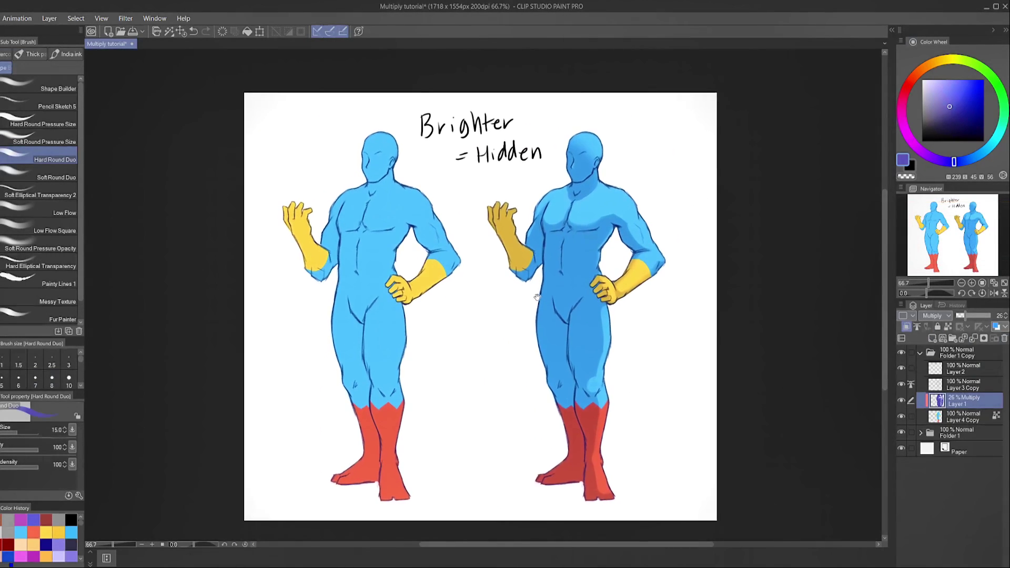